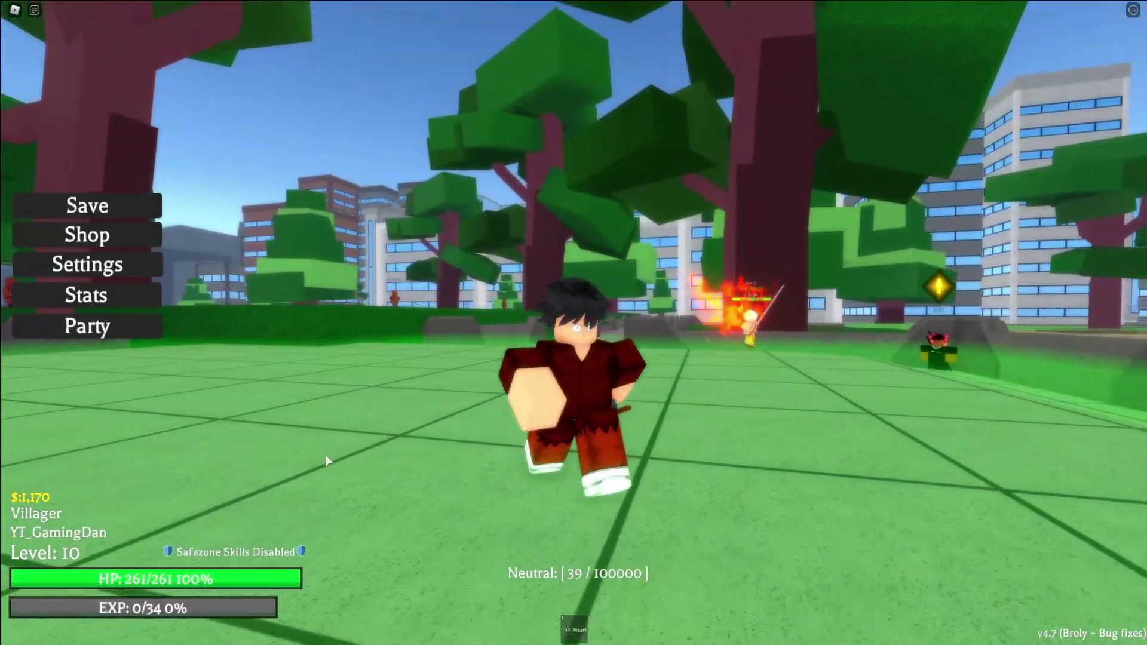
Step: Run forward under the park trees, along the path, and onto the grass
key(w)
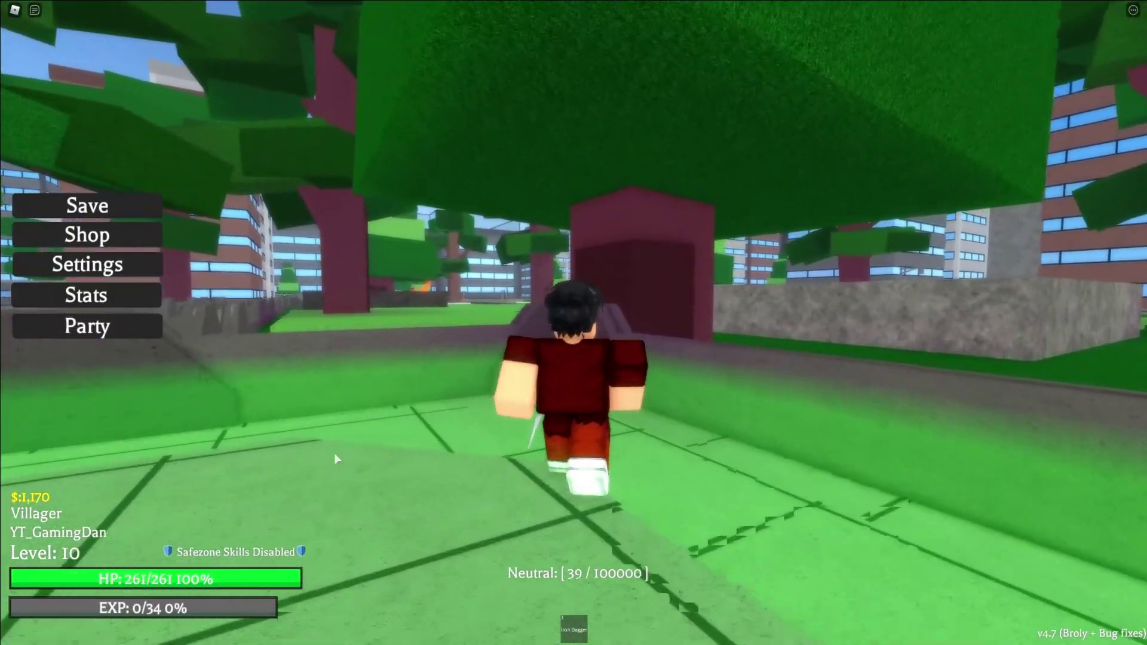
key(w)
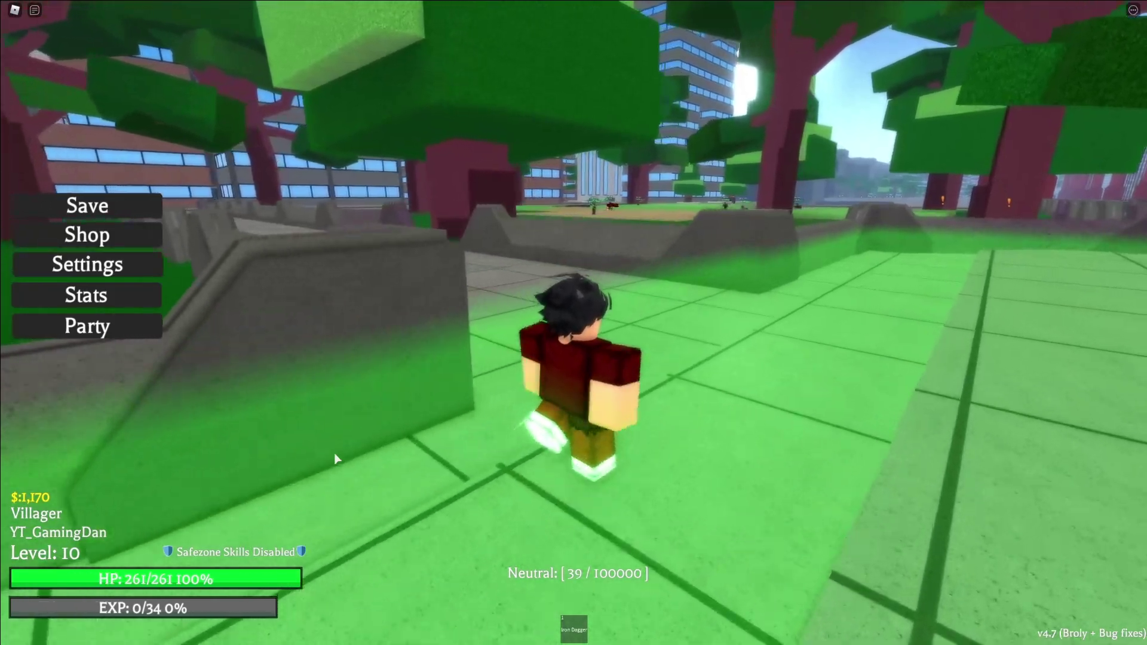
key(w)
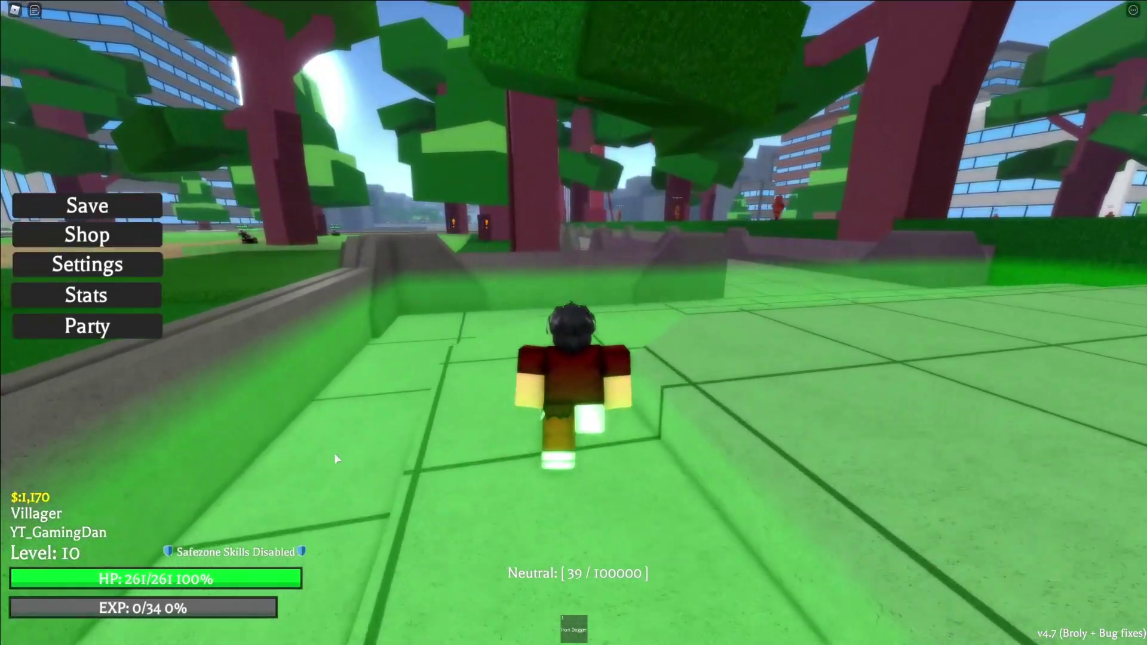
key(w)
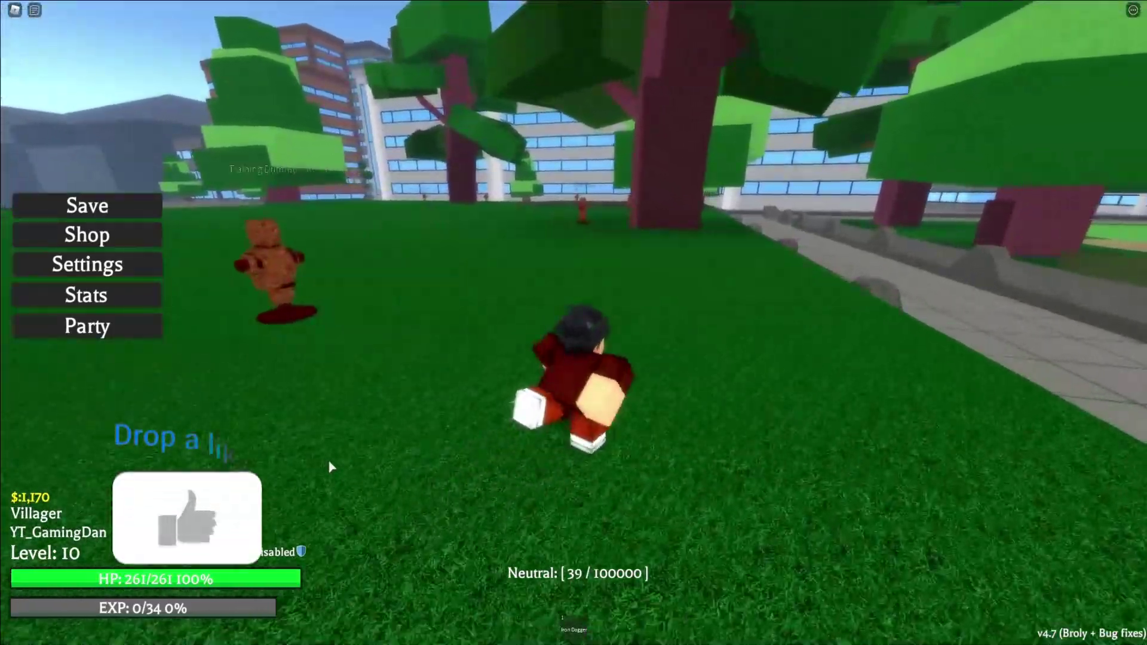
key(w)
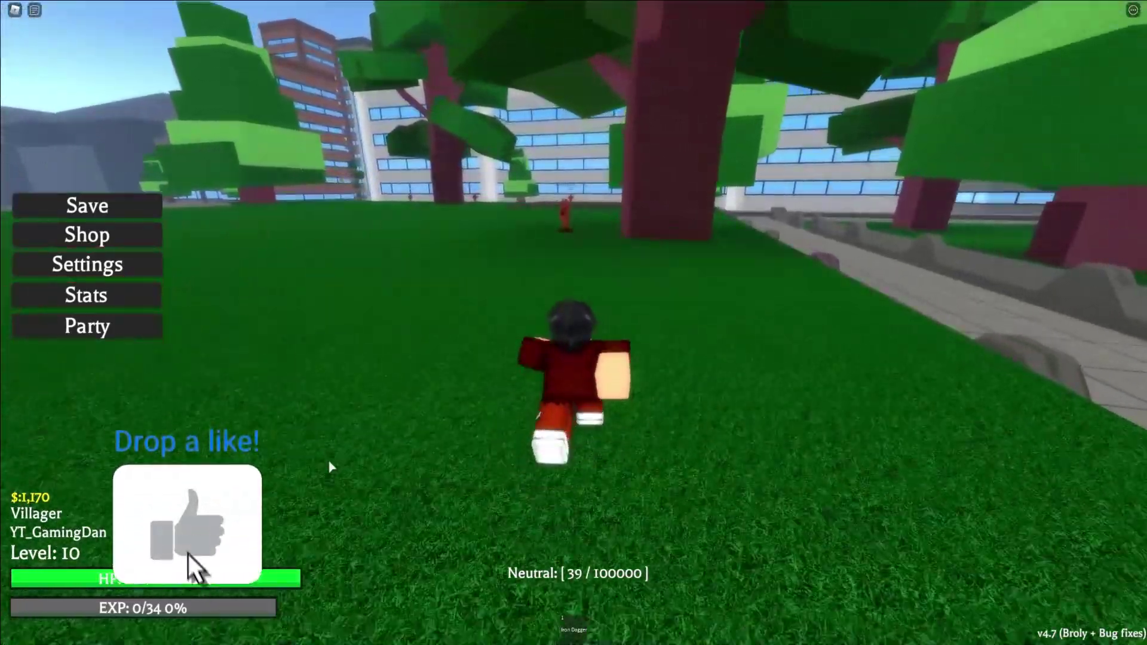
Step: Turn around, cross the pavement into the green spawn area and run along its edge
key(w)
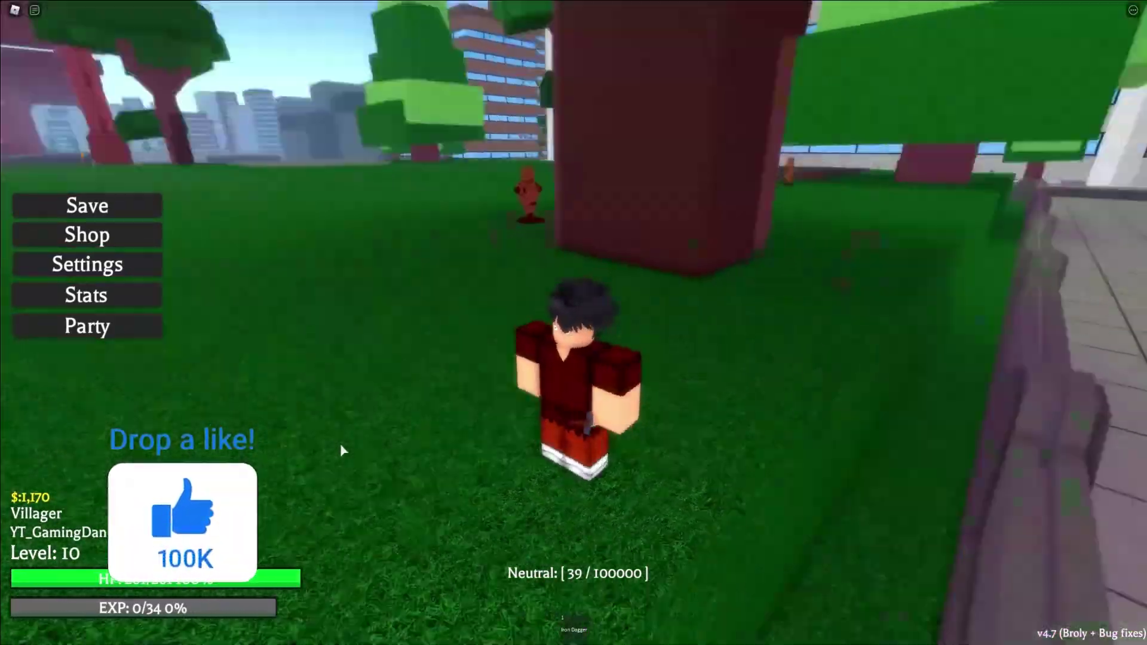
key(w)
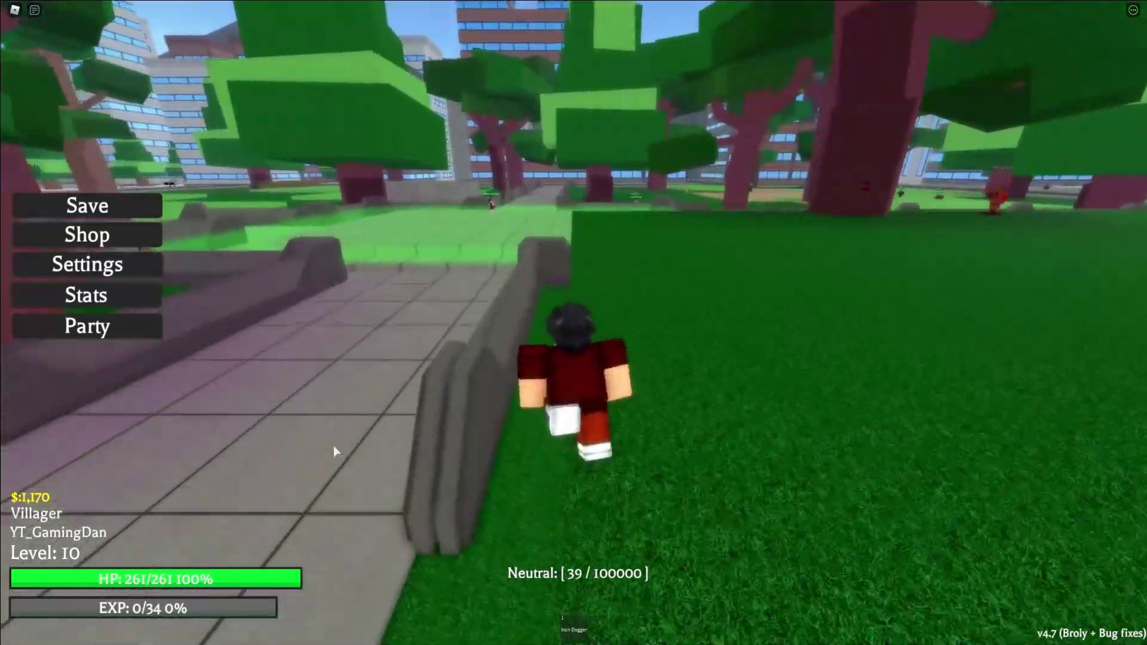
key(w)
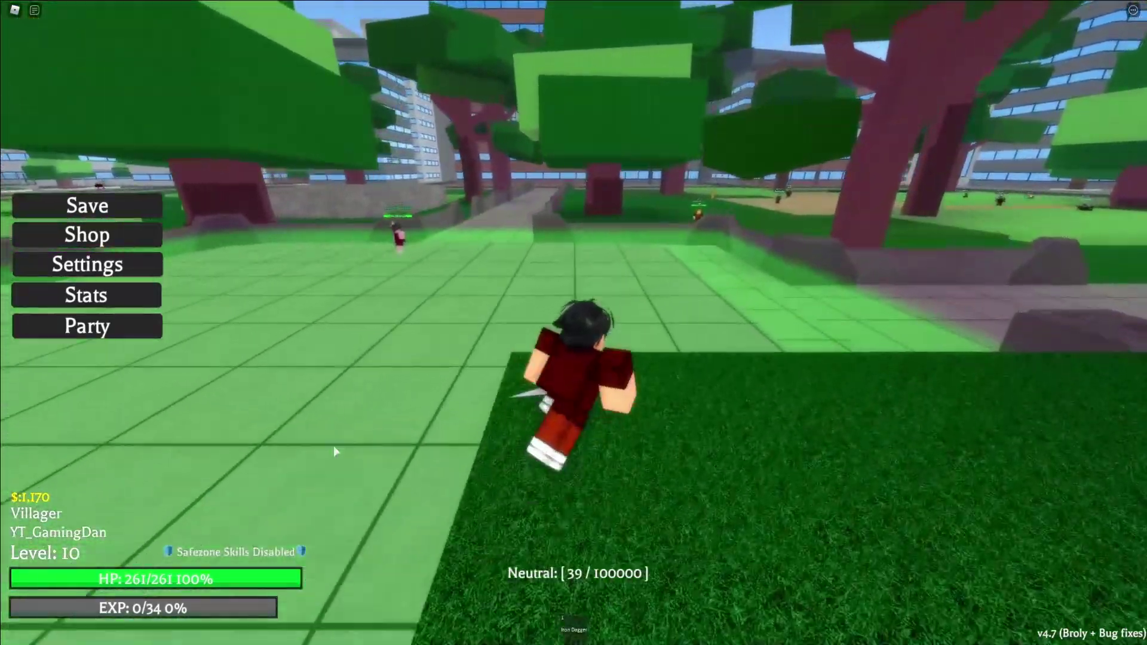
key(w)
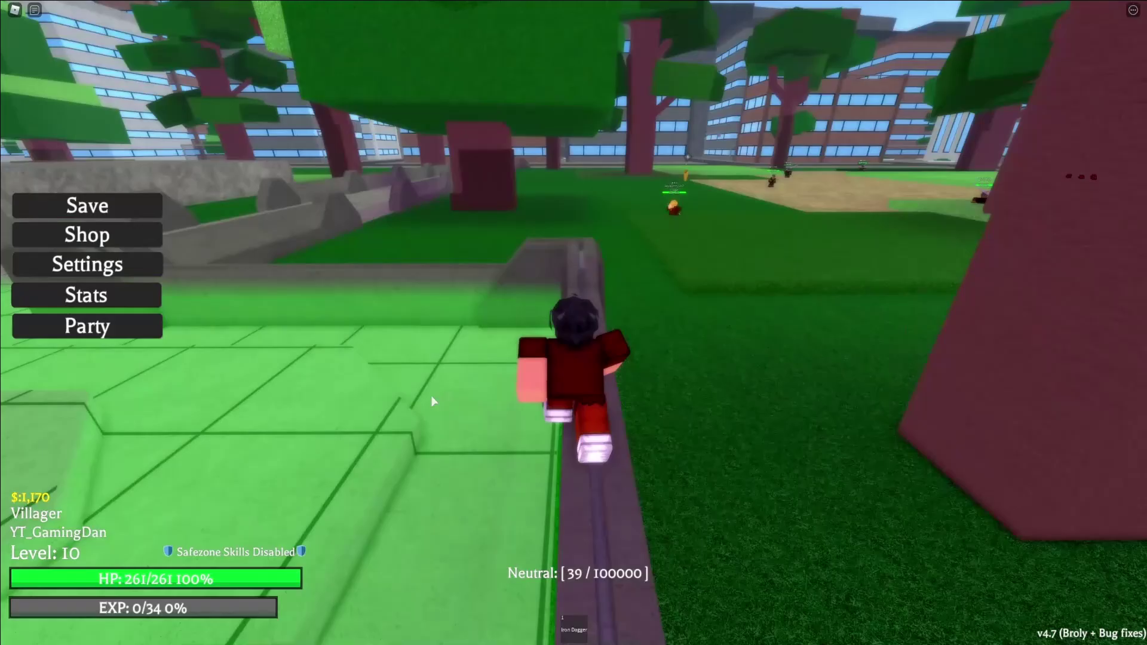
key(w)
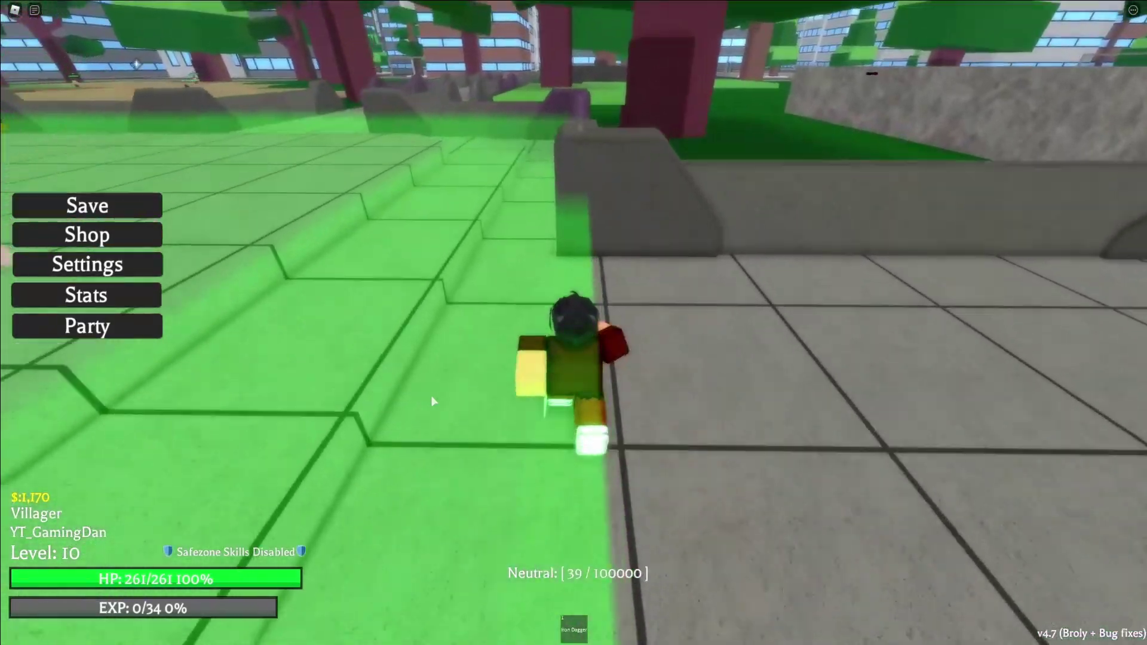
key(w)
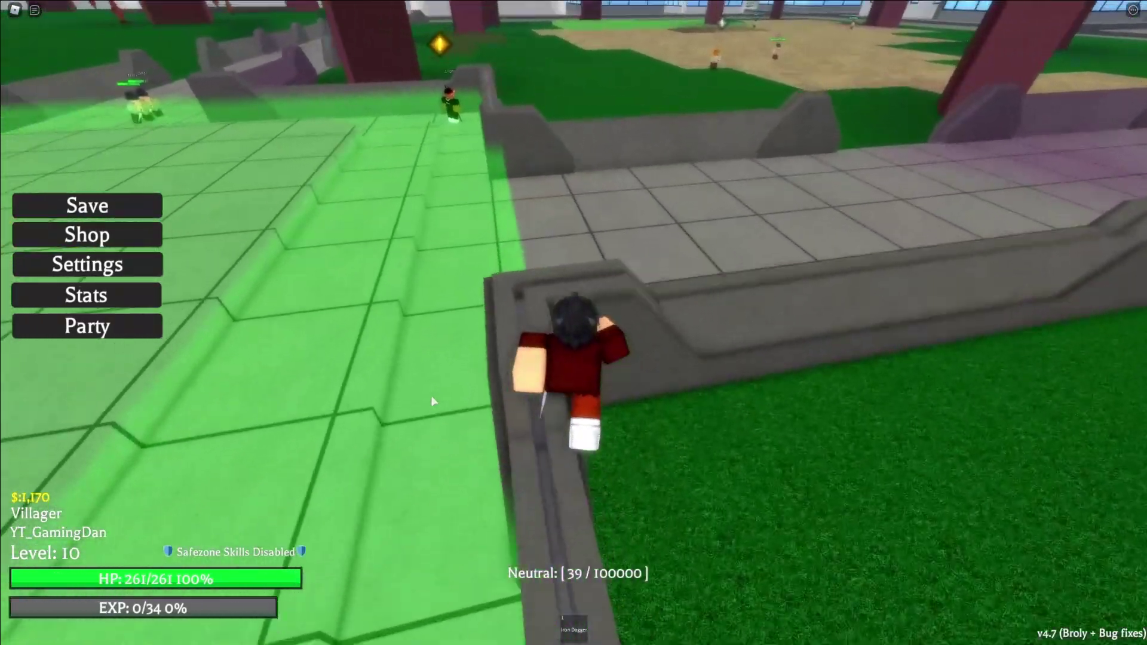
Step: Run beside the spawn wall and green steps toward the yellow exclamation marker by the tree
key(w)
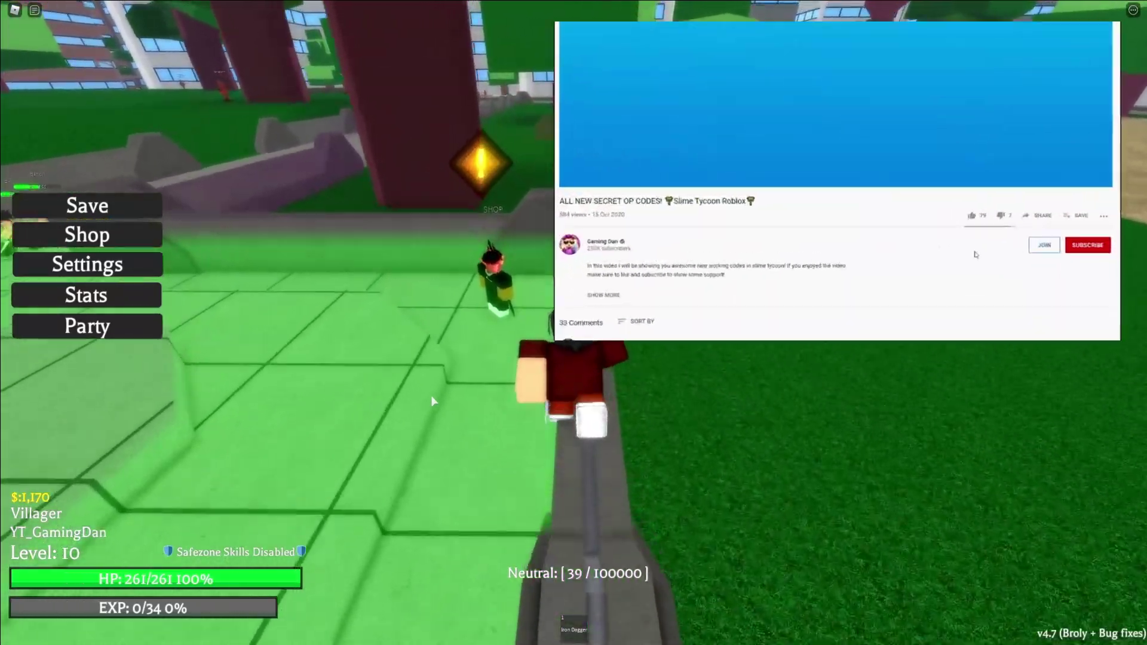
key(w)
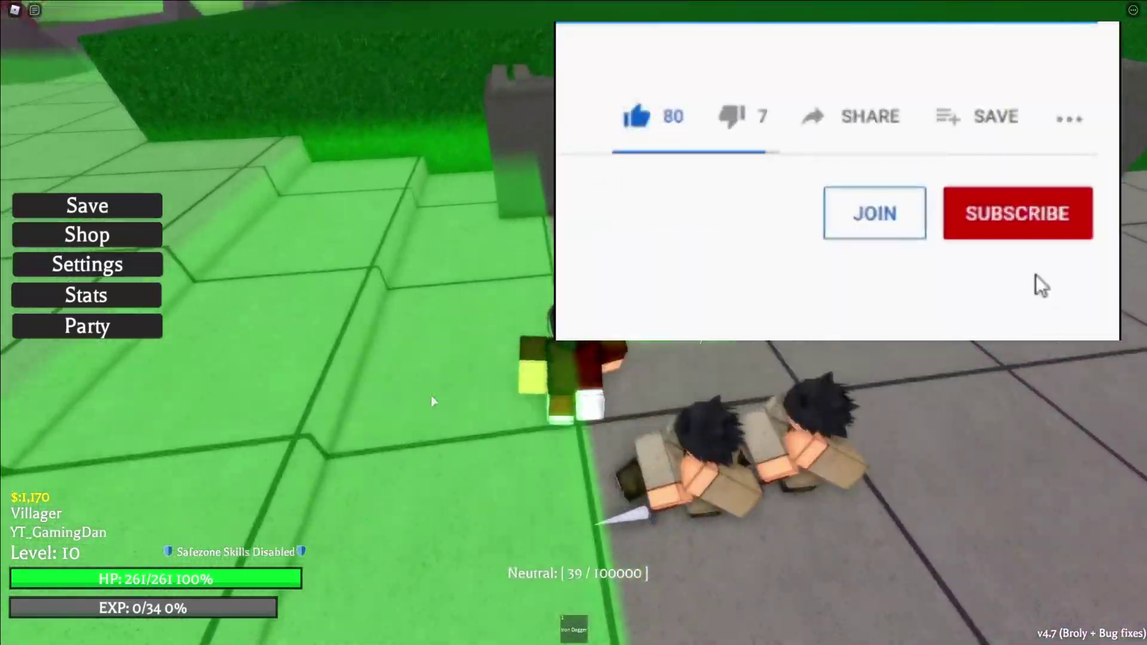
key(w)
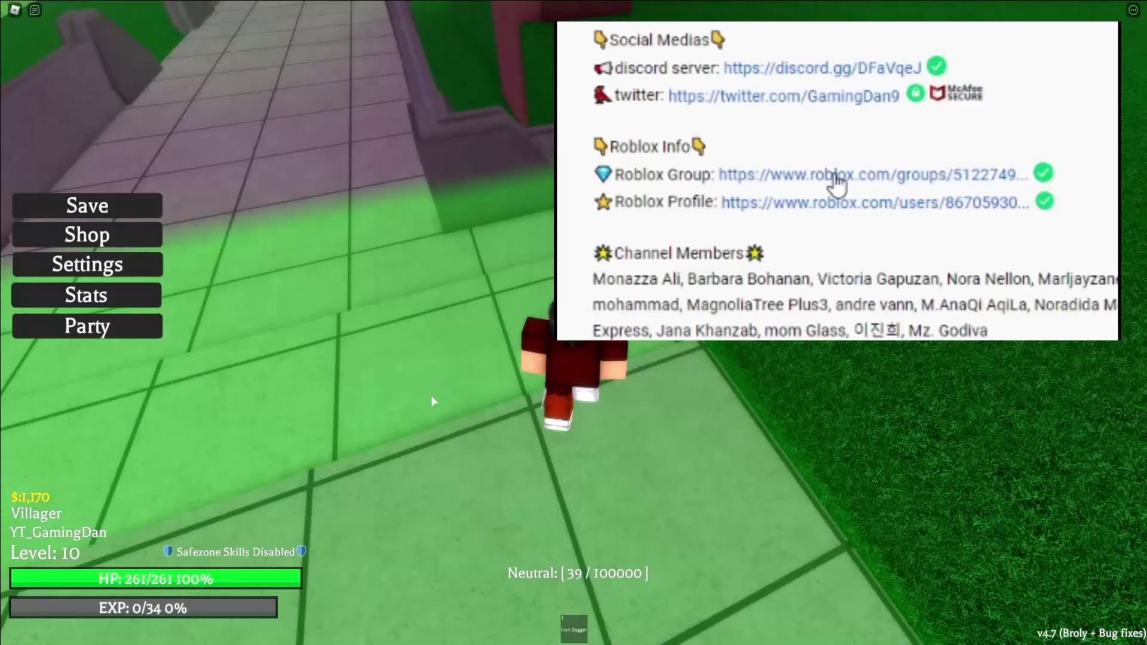
key(w)
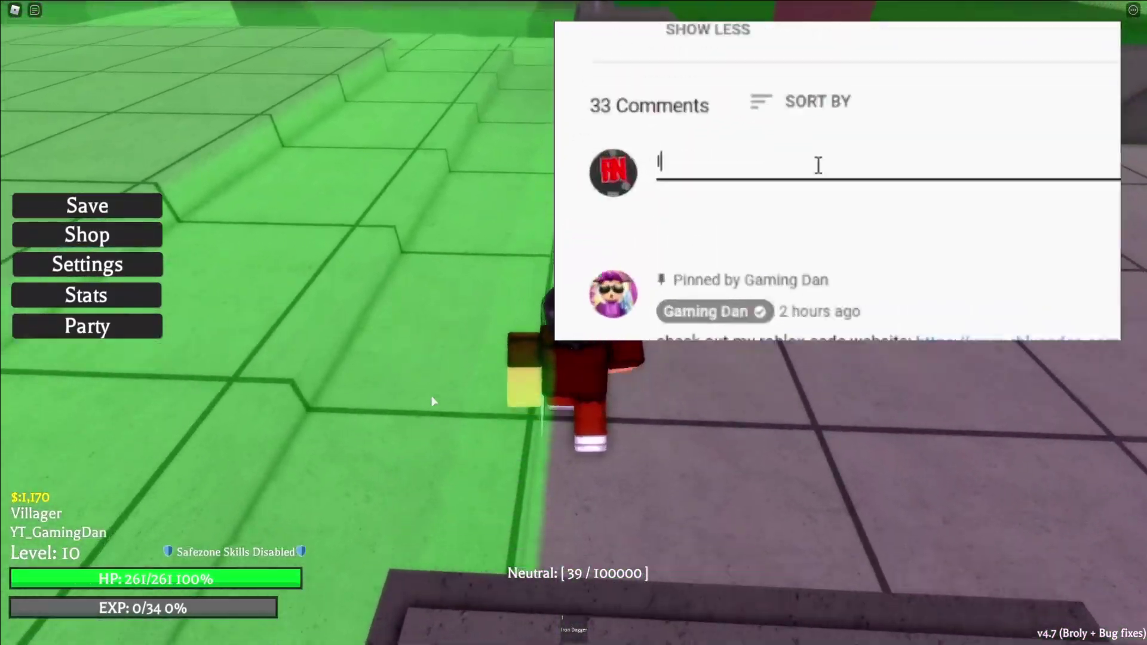
key(w)
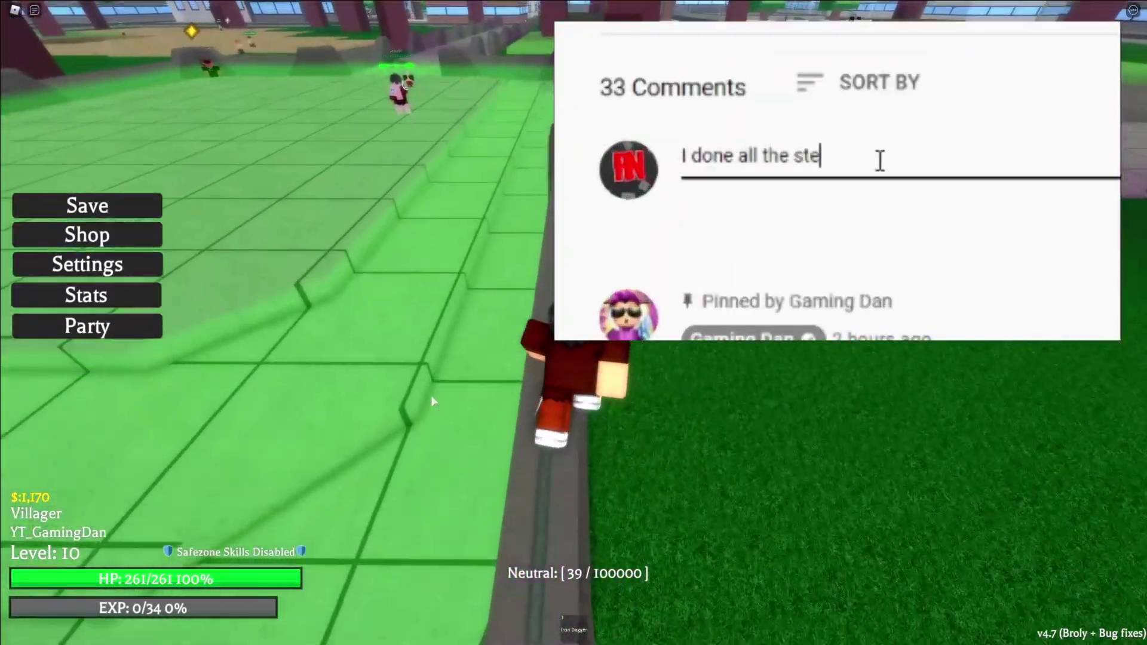
key(w)
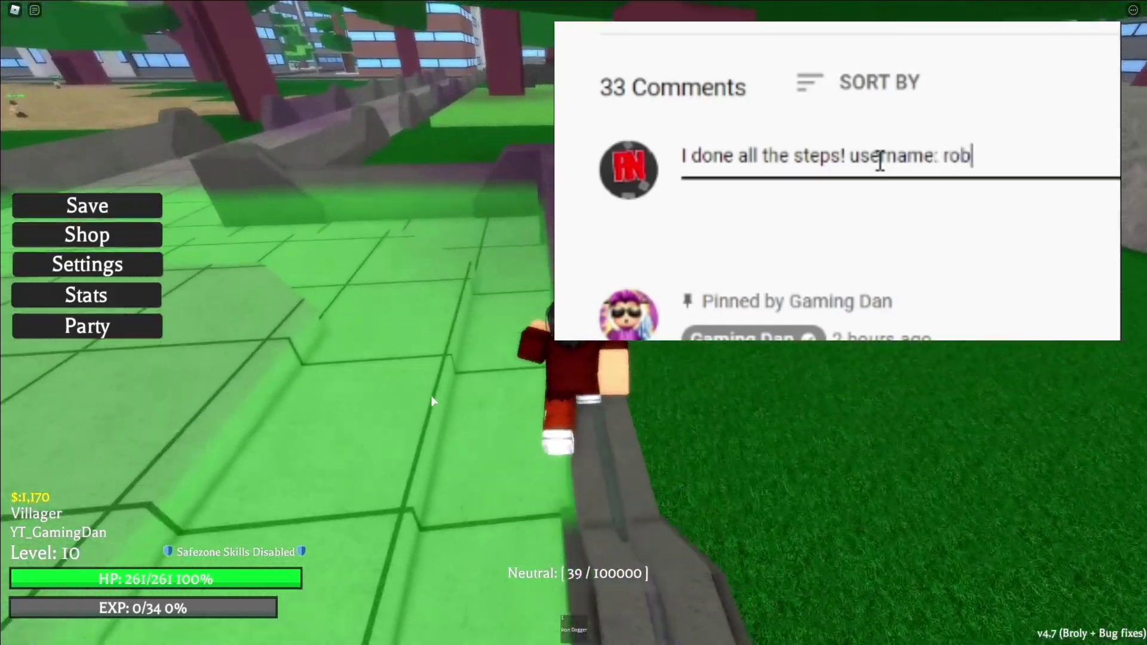
key(w)
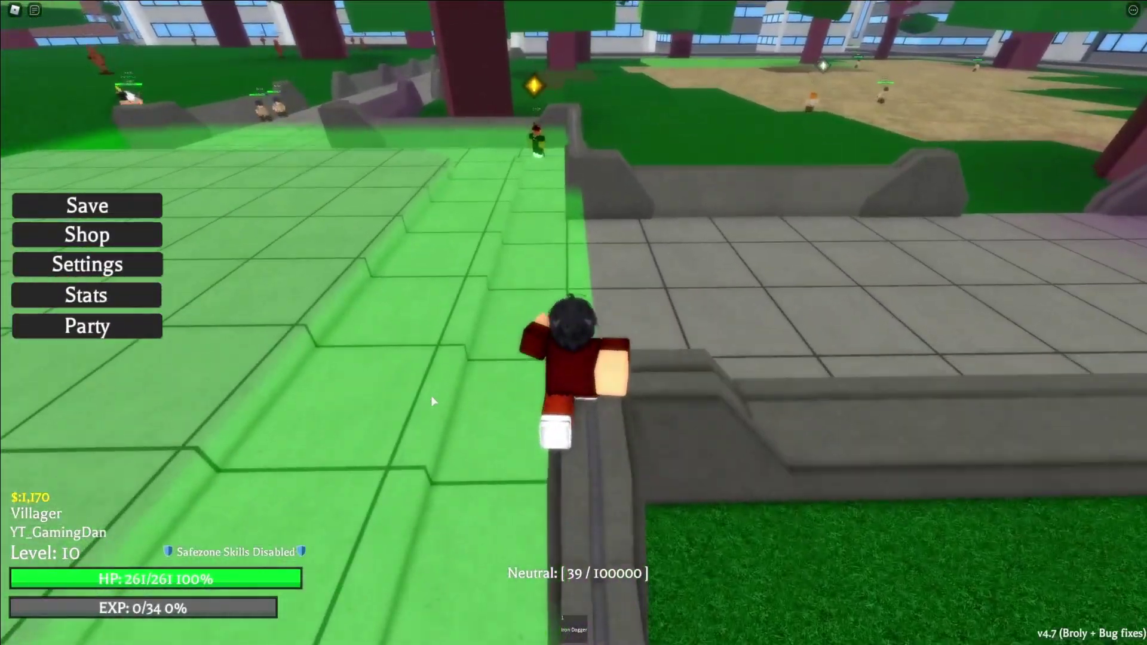
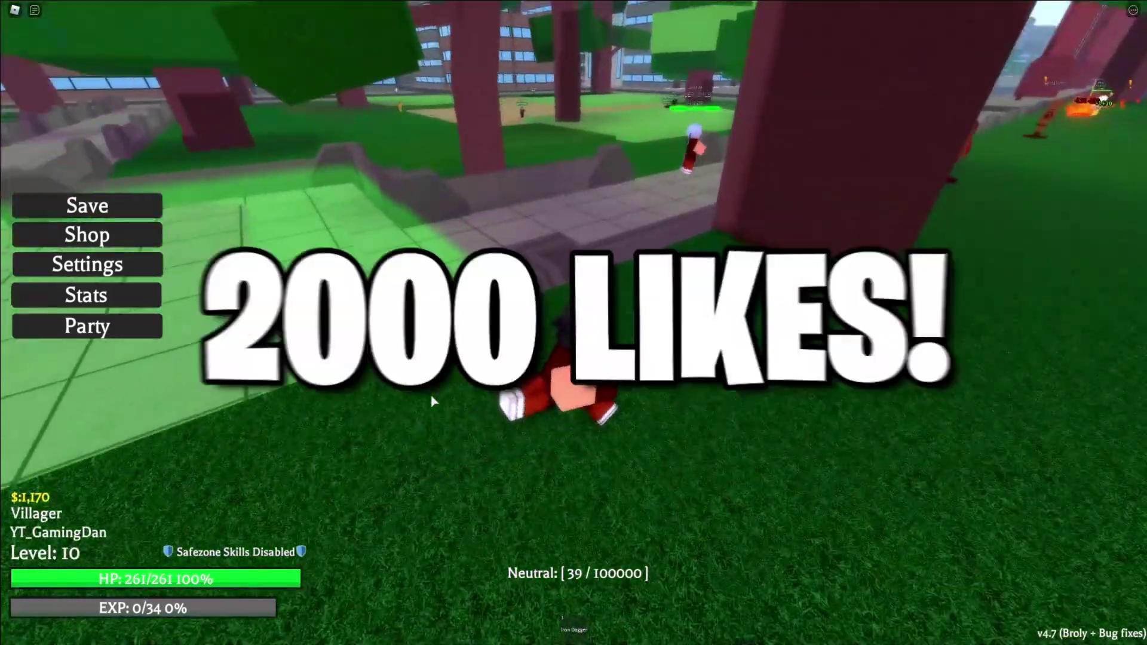
Step: Jump the character high and run it along the wall
key(space)
key(w)
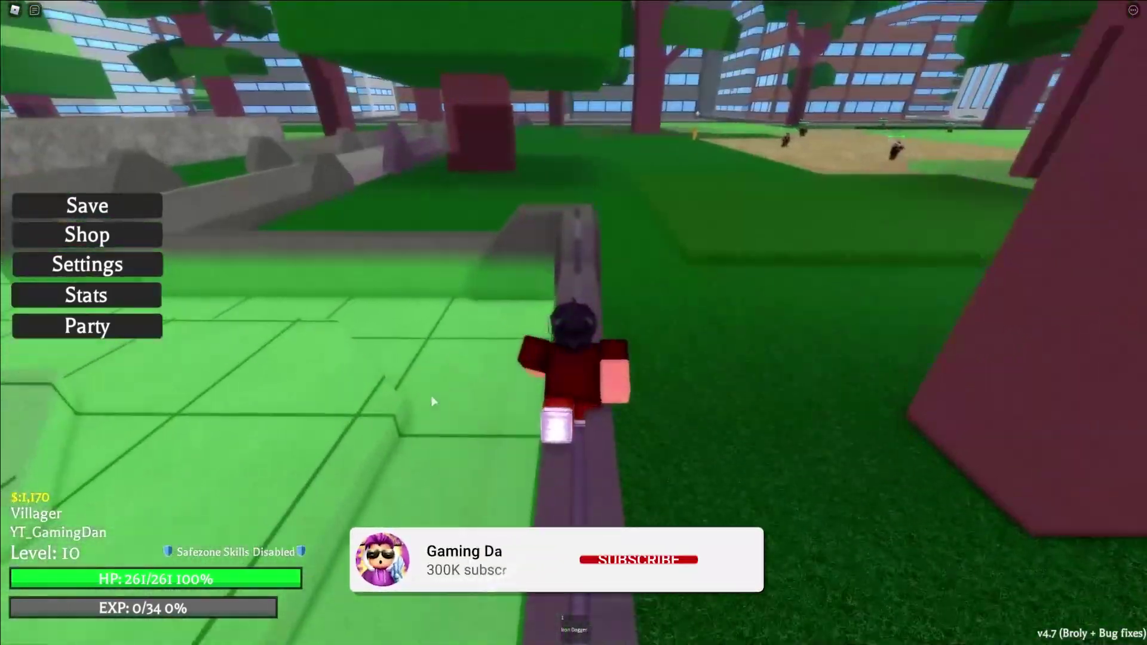
key(w)
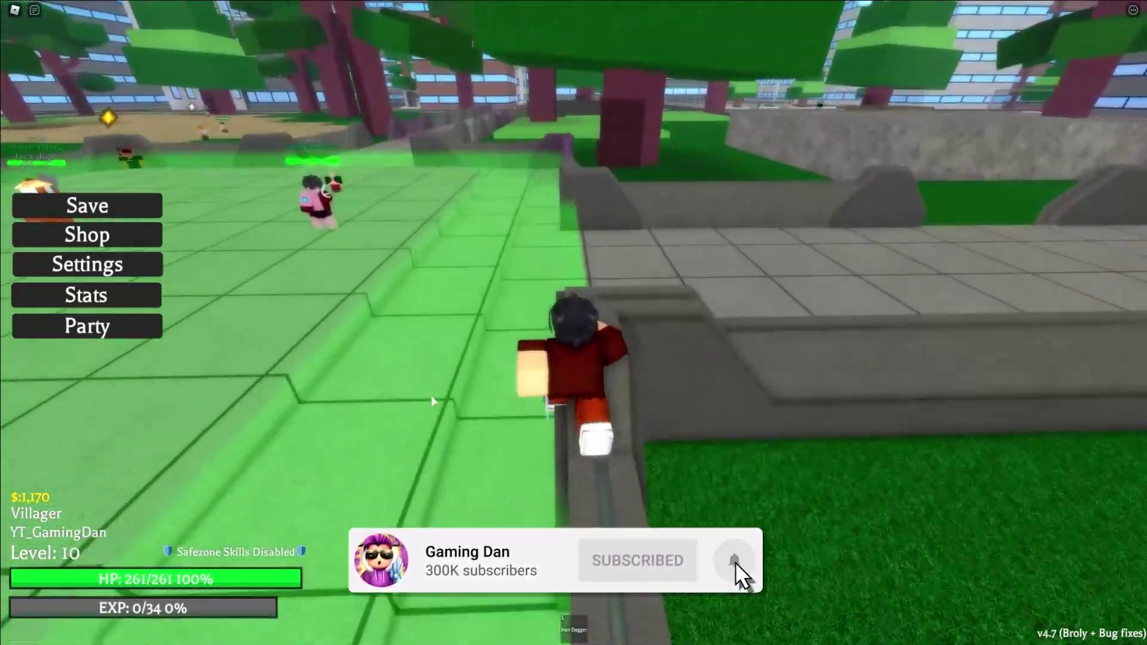
key(w)
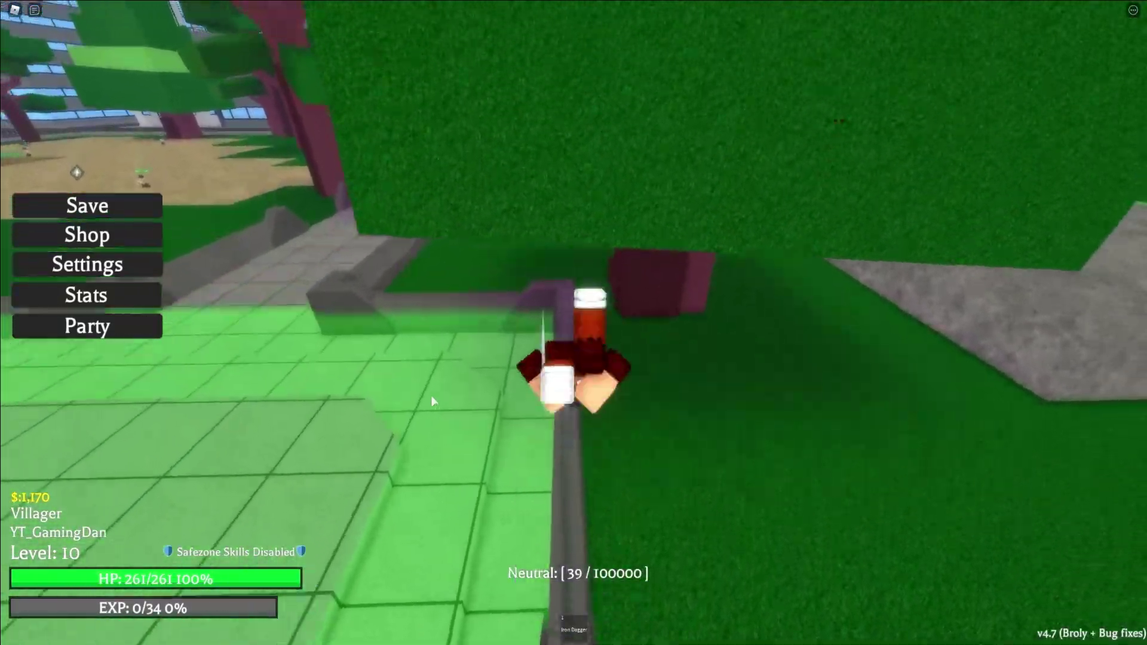
key(w)
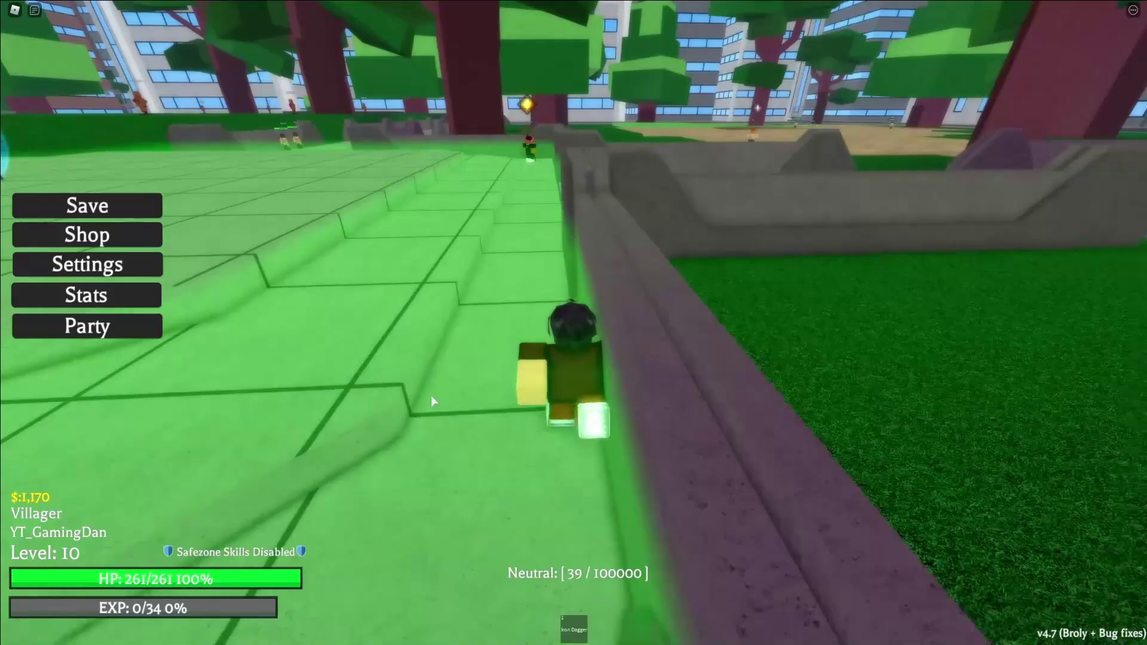
Step: Run across the grass field and bring up Project XL's settings panel
key(w)
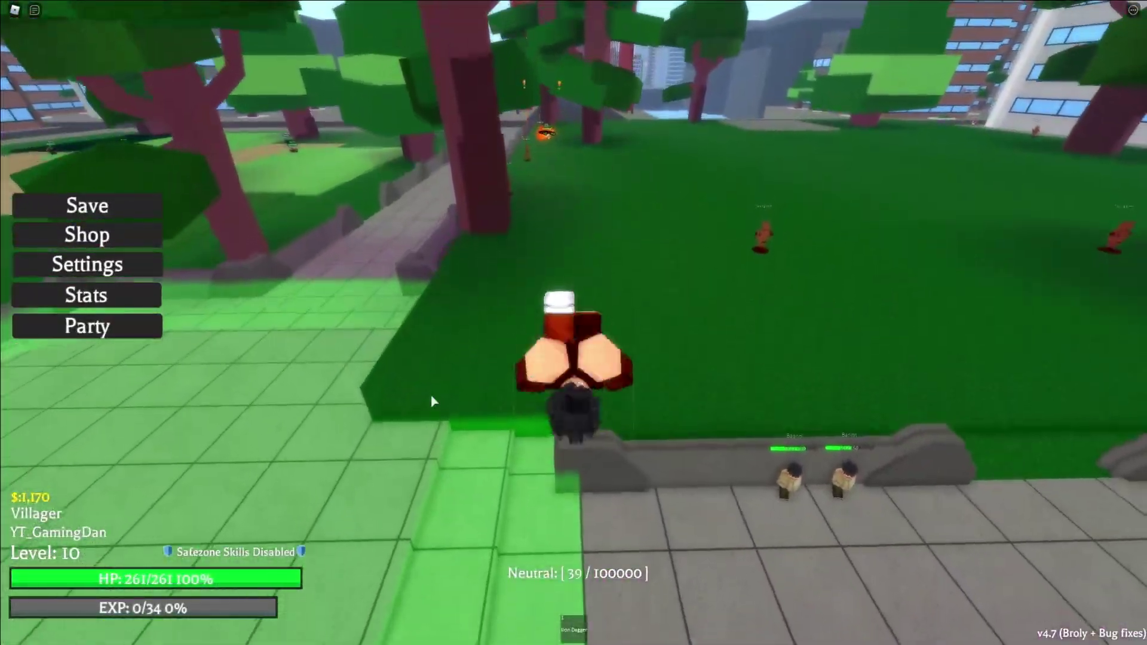
key(w)
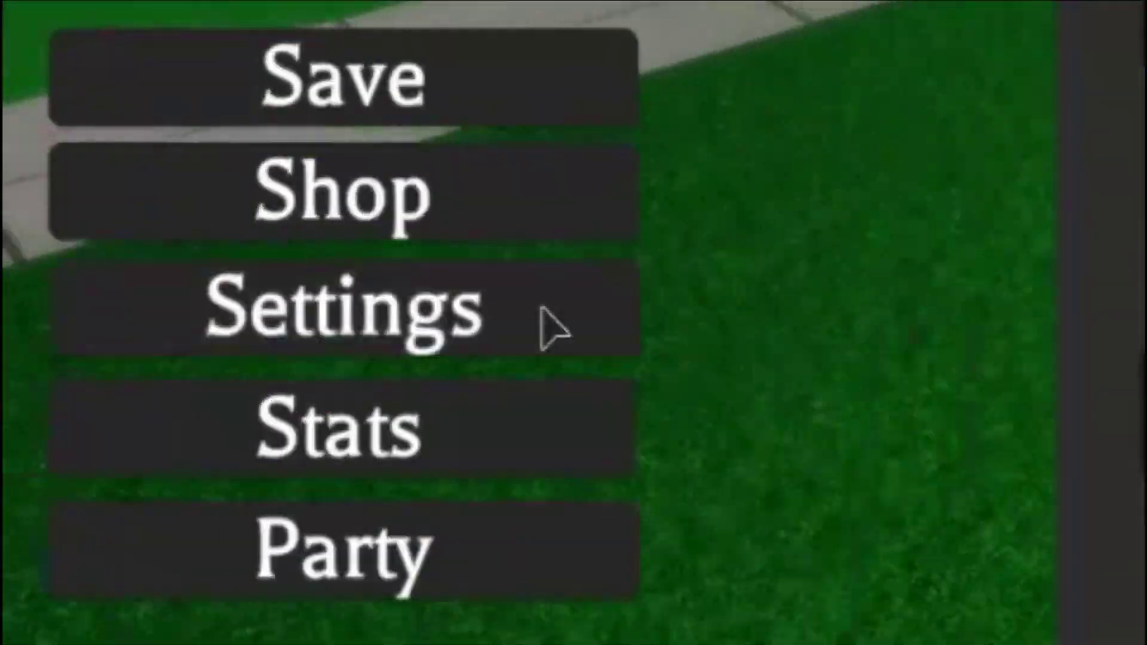
click(627, 314)
key(w)
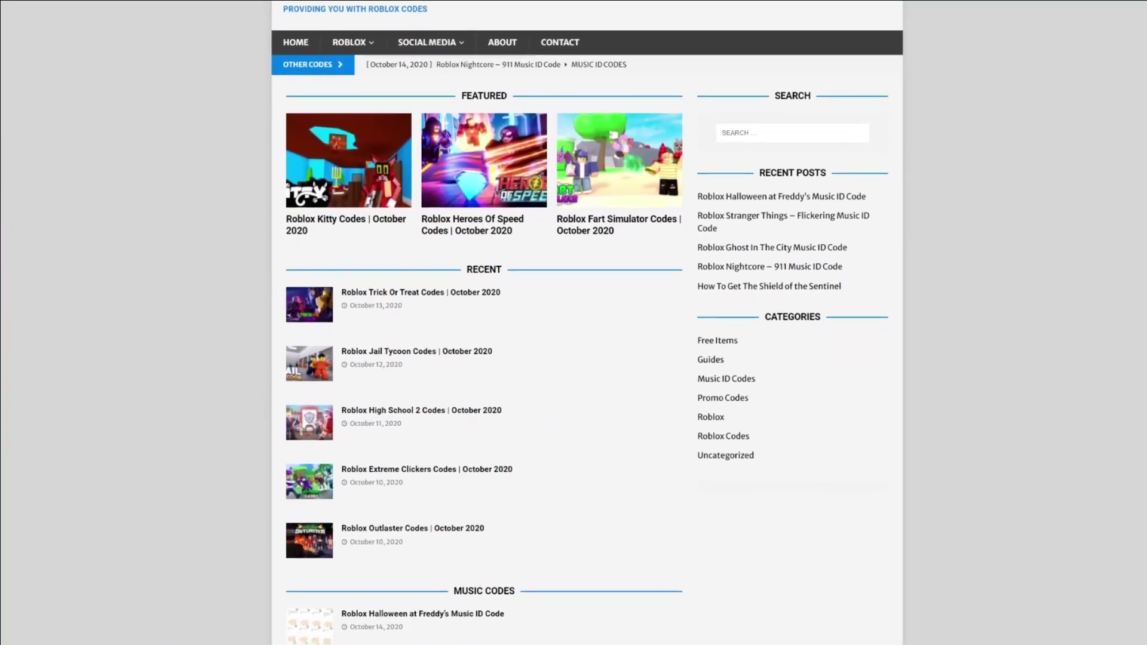
scroll(573, 323, down, 3)
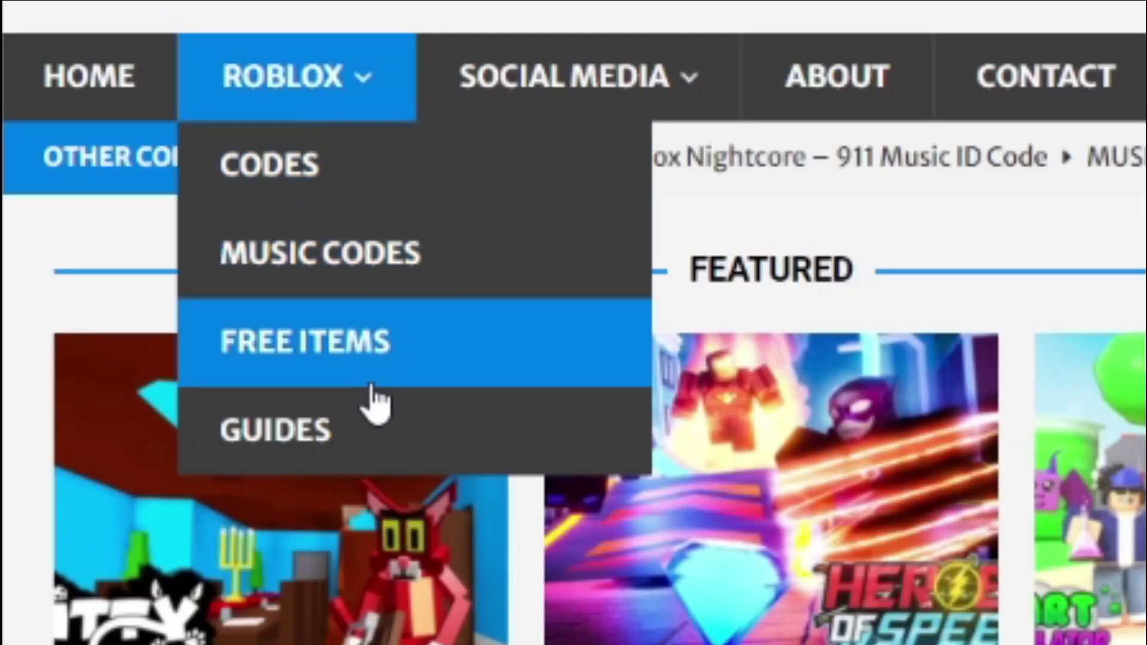
scroll(574, 323, down, 2)
scroll(574, 322, down, 1)
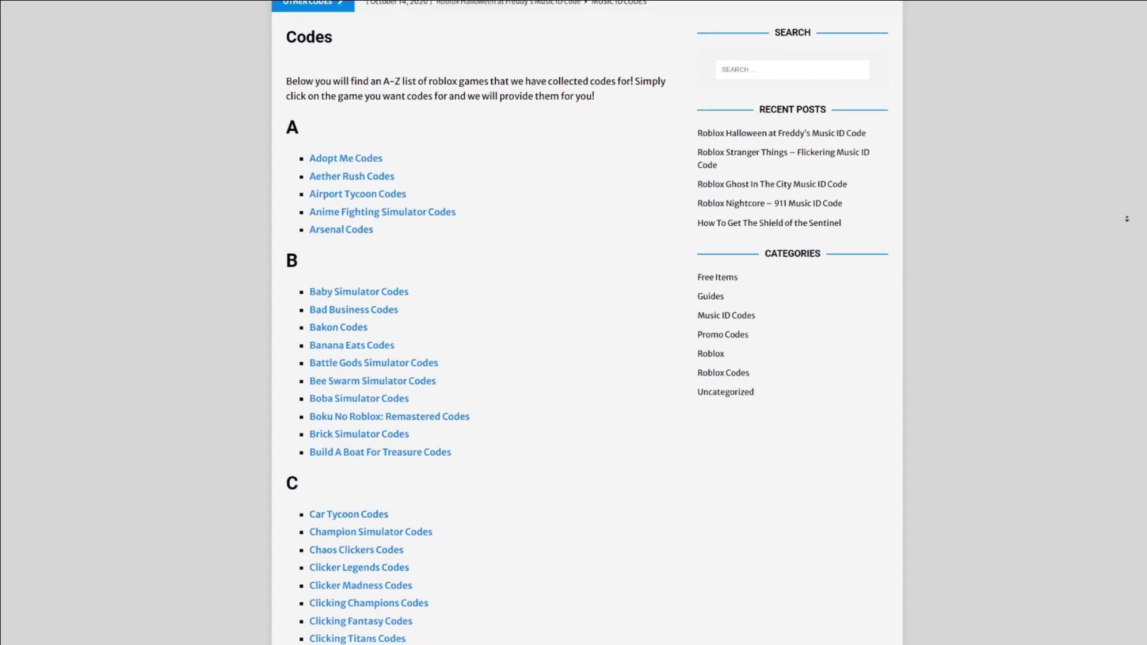
scroll(573, 323, down, 1)
scroll(574, 322, down, 1)
scroll(574, 323, down, 1)
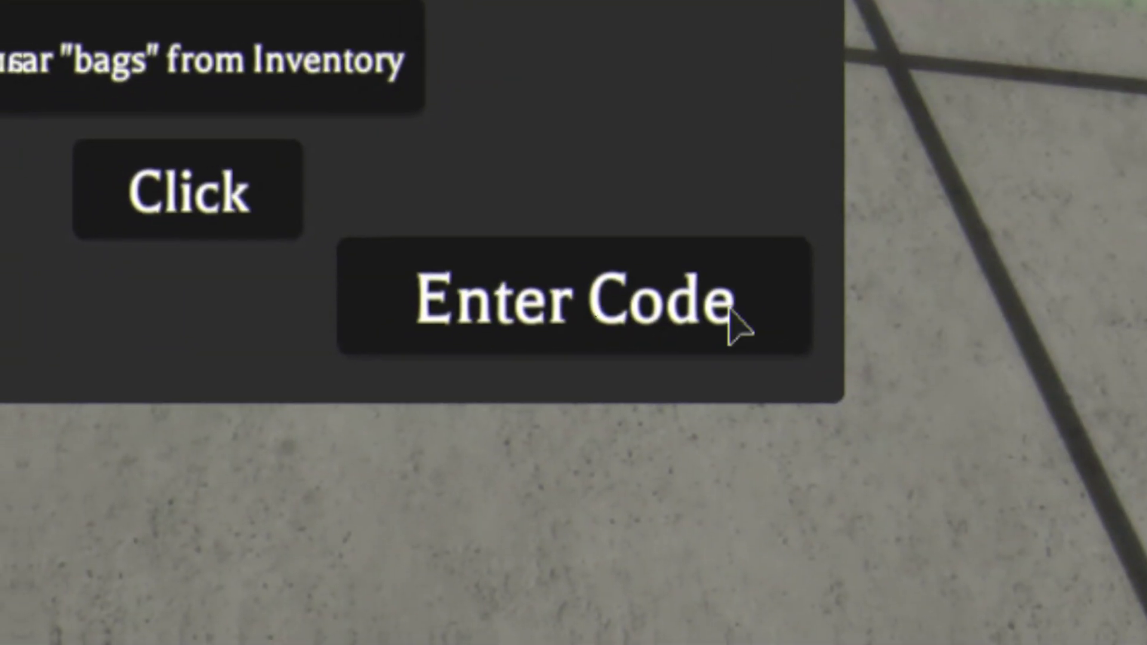
Step: Submit codes including 20KLIKES and SubToTheSalehm121, clearing the code box between entries
click(734, 314)
text(SubToTaklaman)
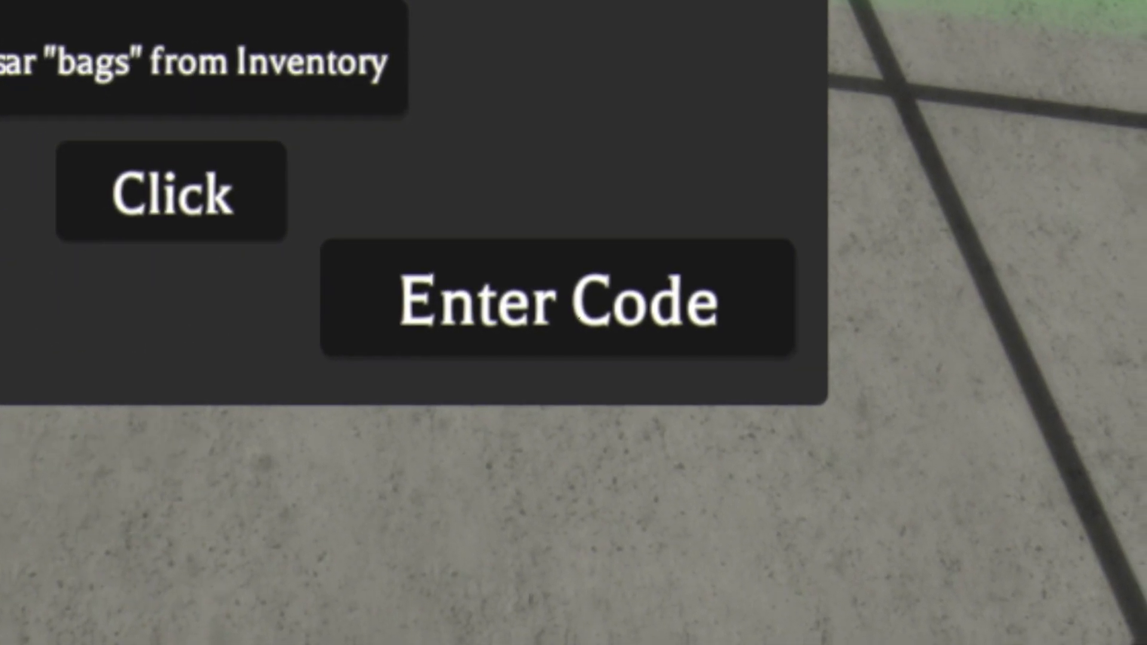
click(574, 314)
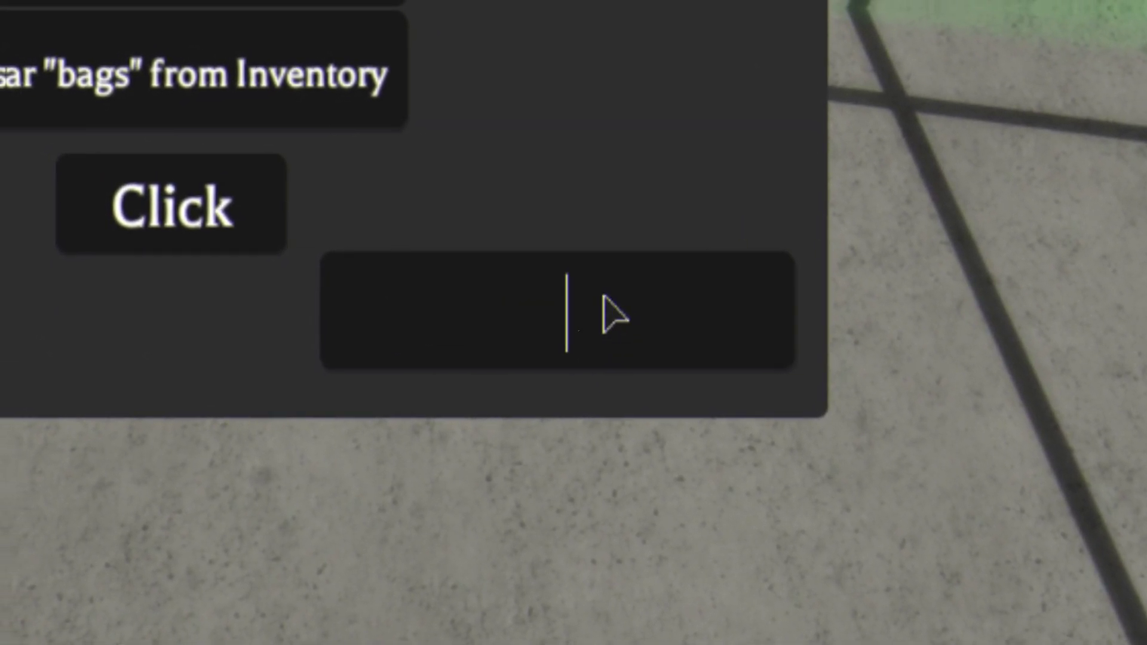
text(milan242)
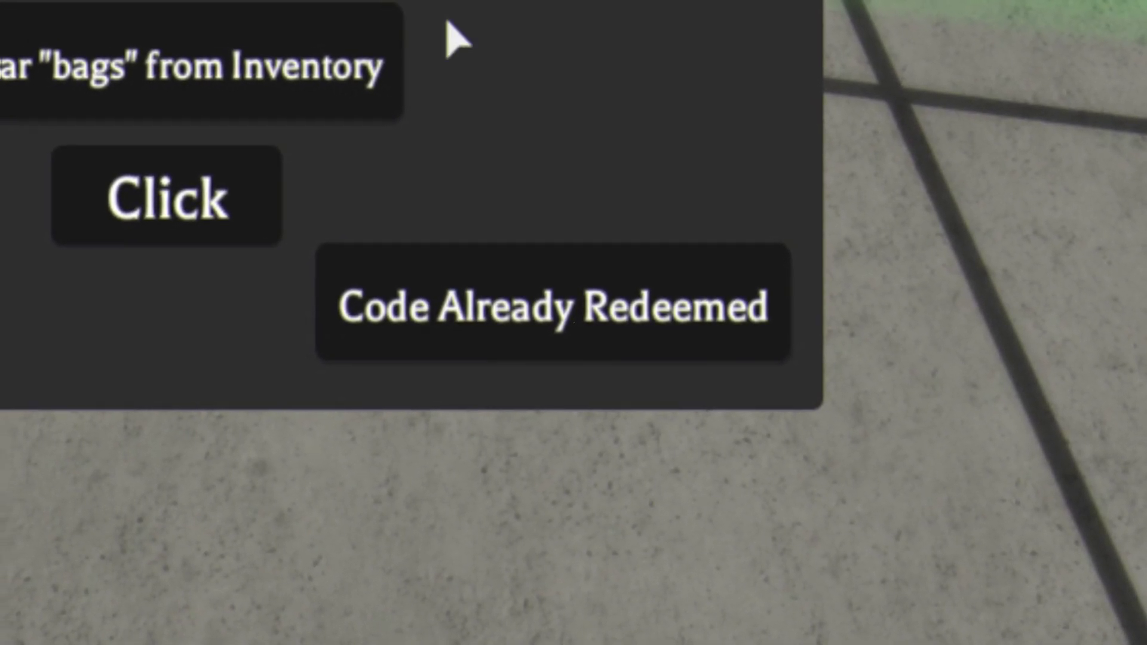
click(525, 318)
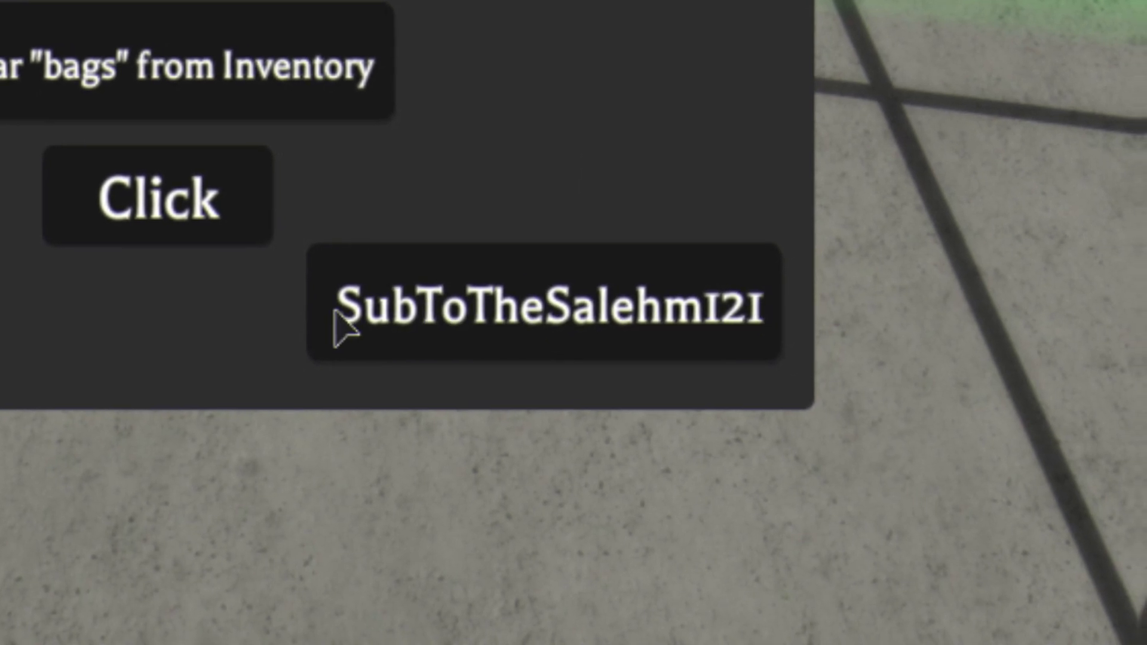
drag(345, 327, 832, 312)
click(816, 405)
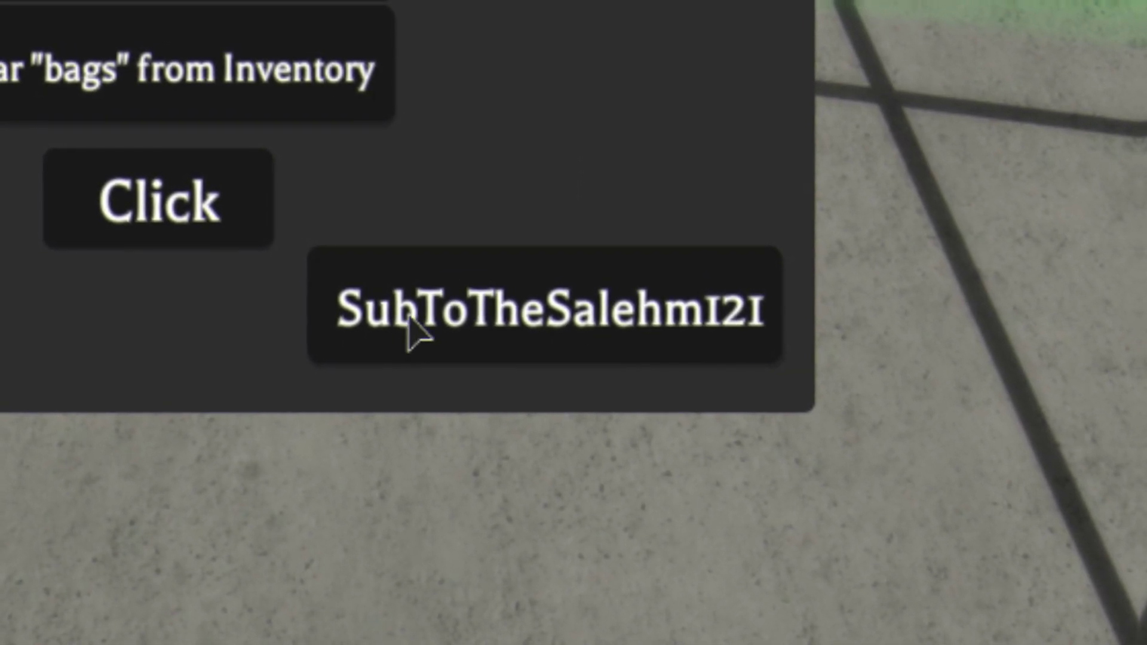
Step: Paste and submit the SubToJohntoon02 code
key(ctrl+v)
key(Return)
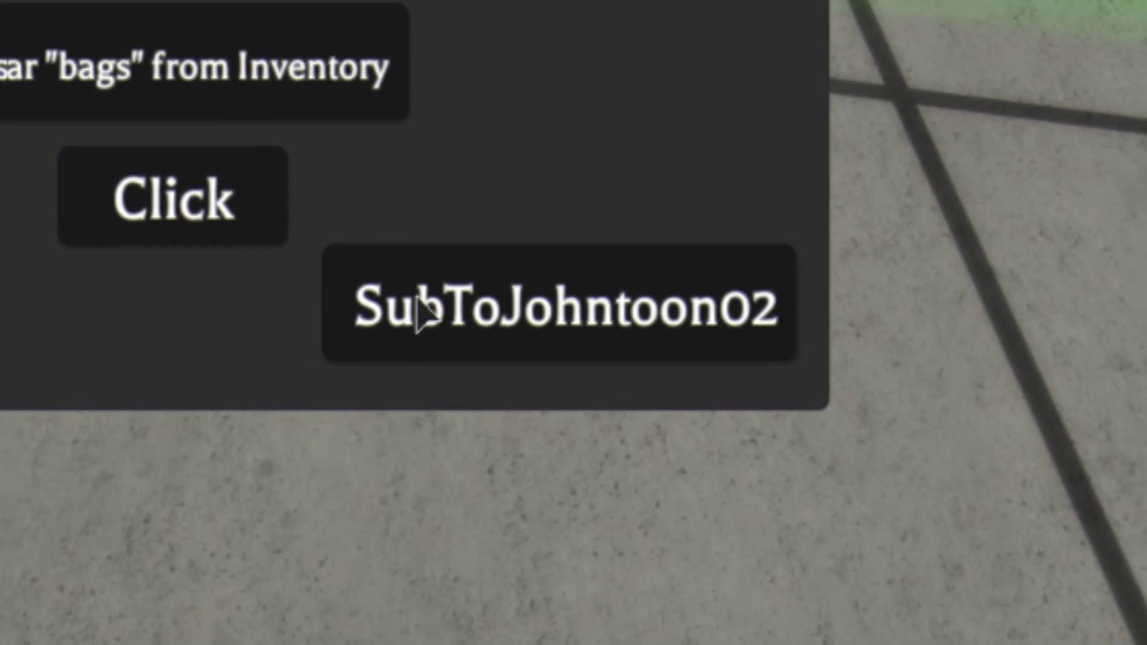
key(Return)
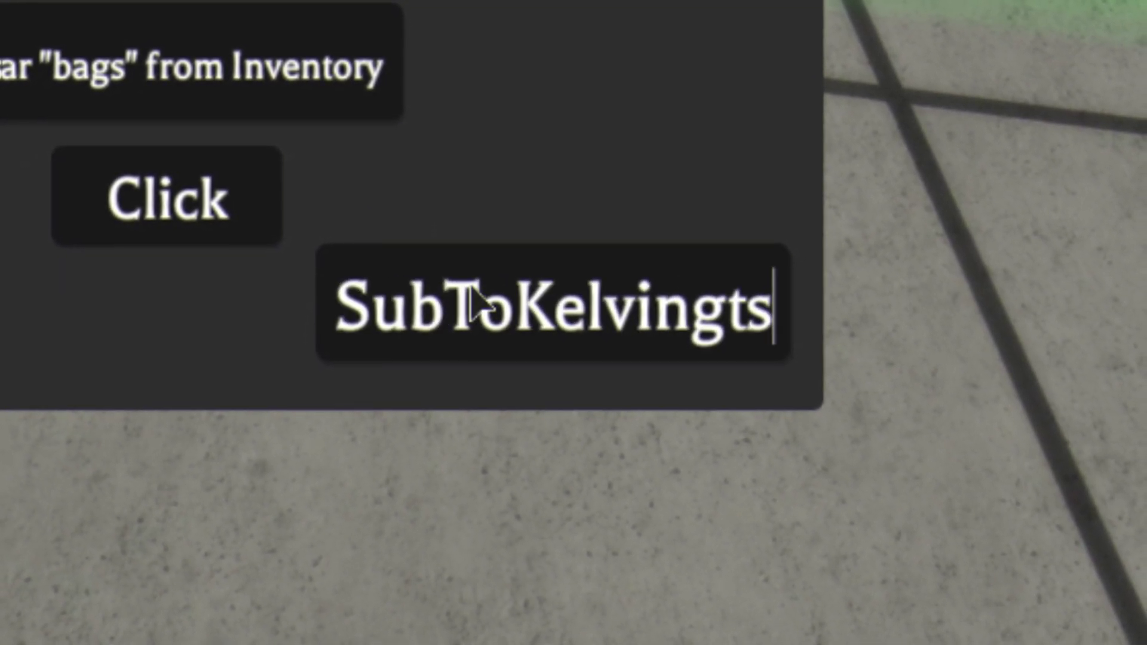
Step: Clear the Code Already Redeemed message and submit SubToKelvingts
click(618, 309)
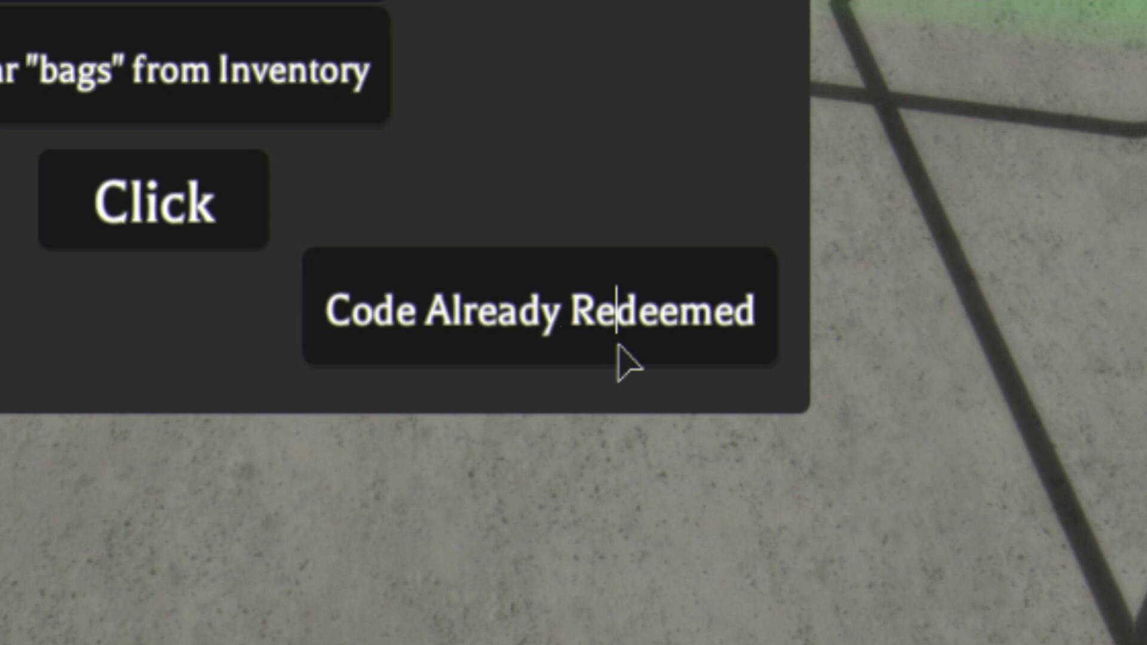
key(BackSpace)
key(BackSpace)
key(BackSpace)
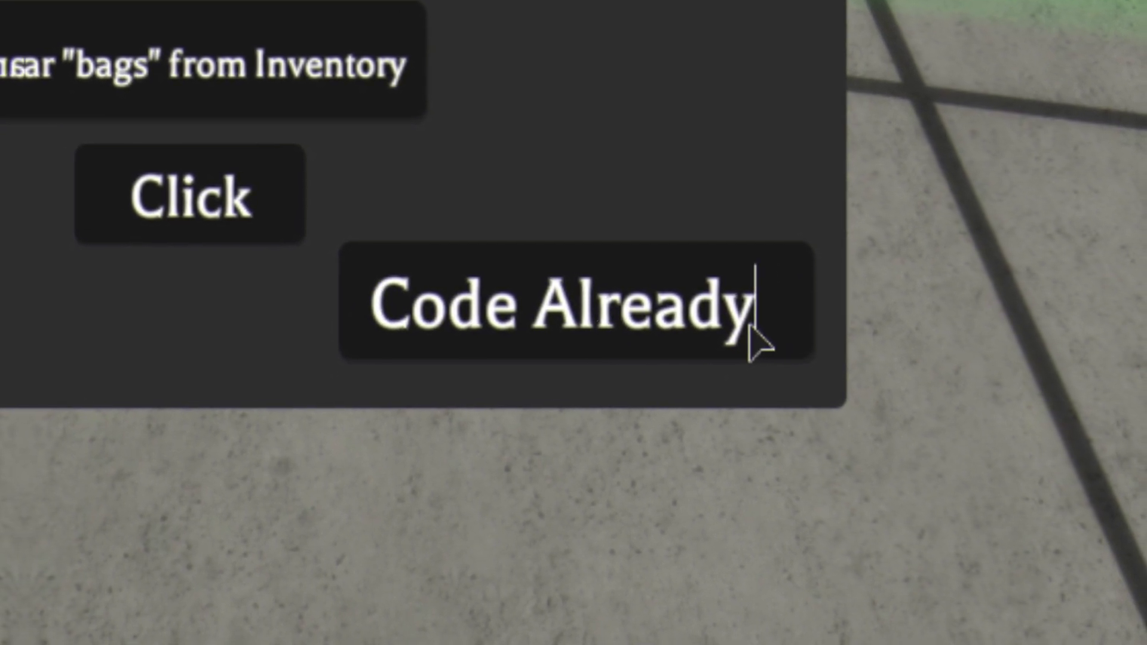
key(ctrl+a)
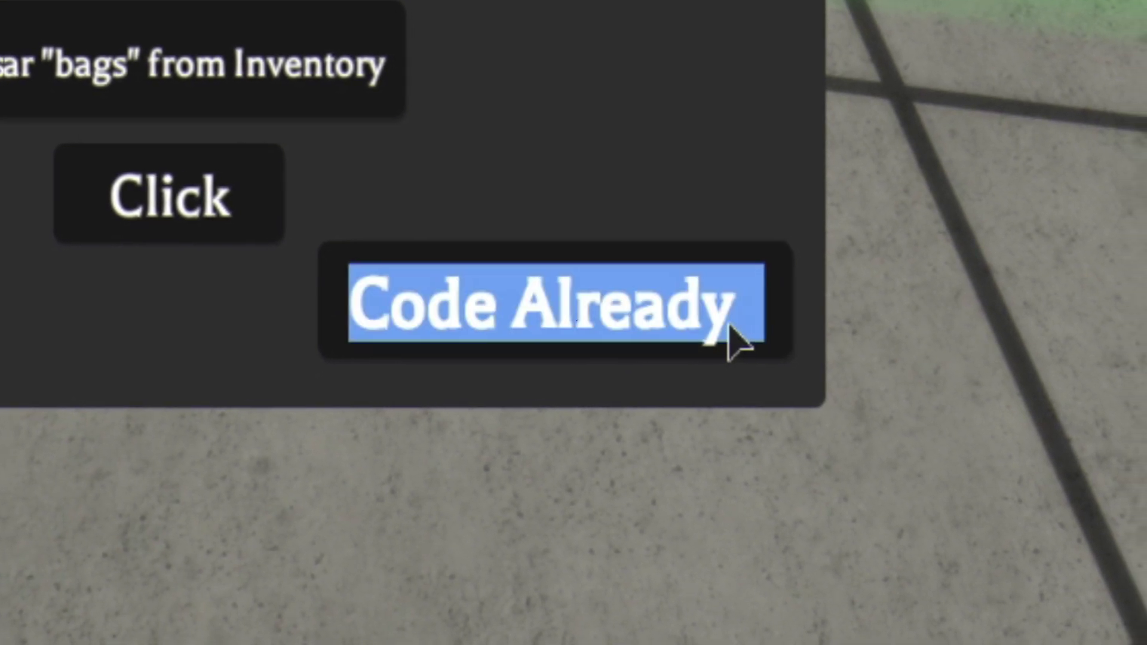
key(BackSpace)
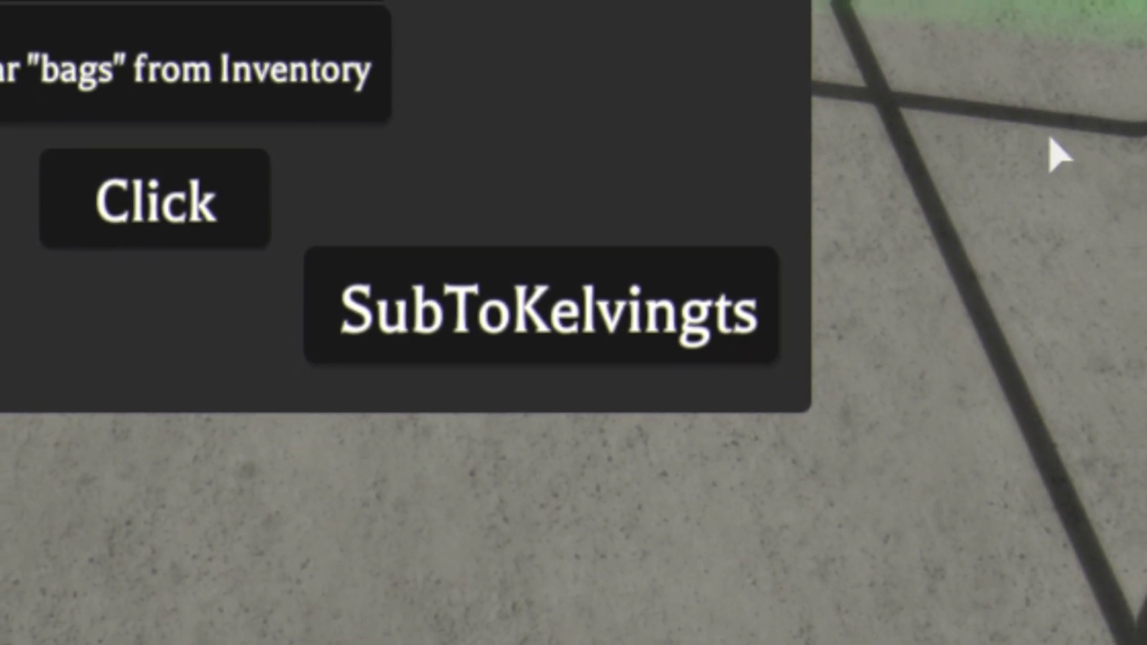
key(Return)
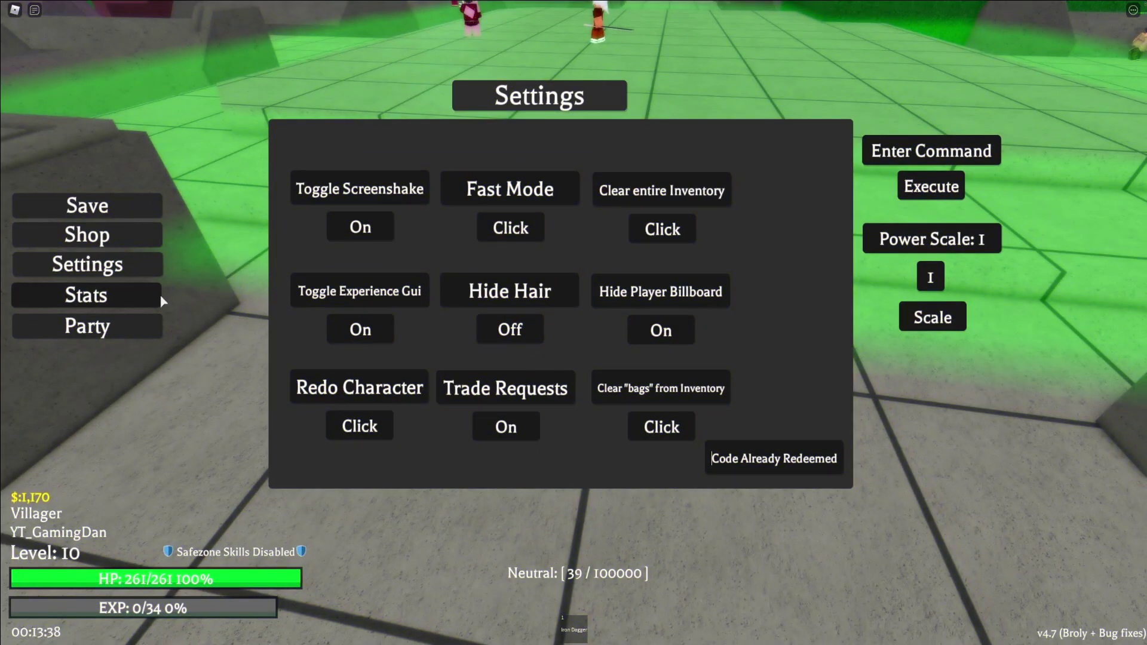
Step: Close settings and run the character along the path toward other players
click(154, 267)
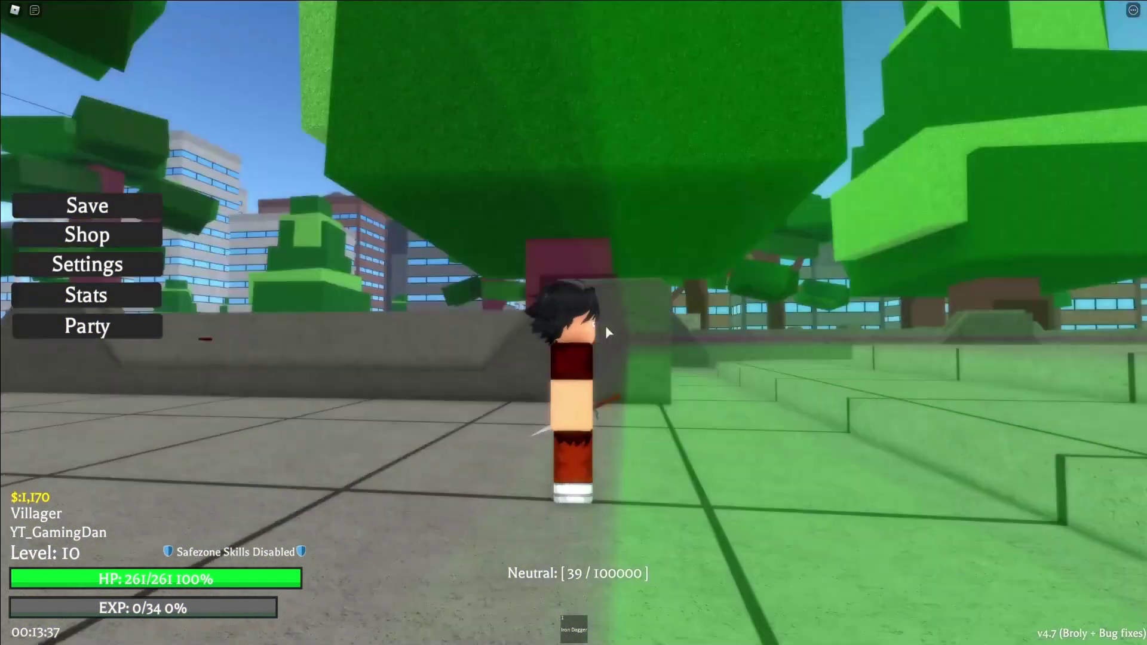
key(w)
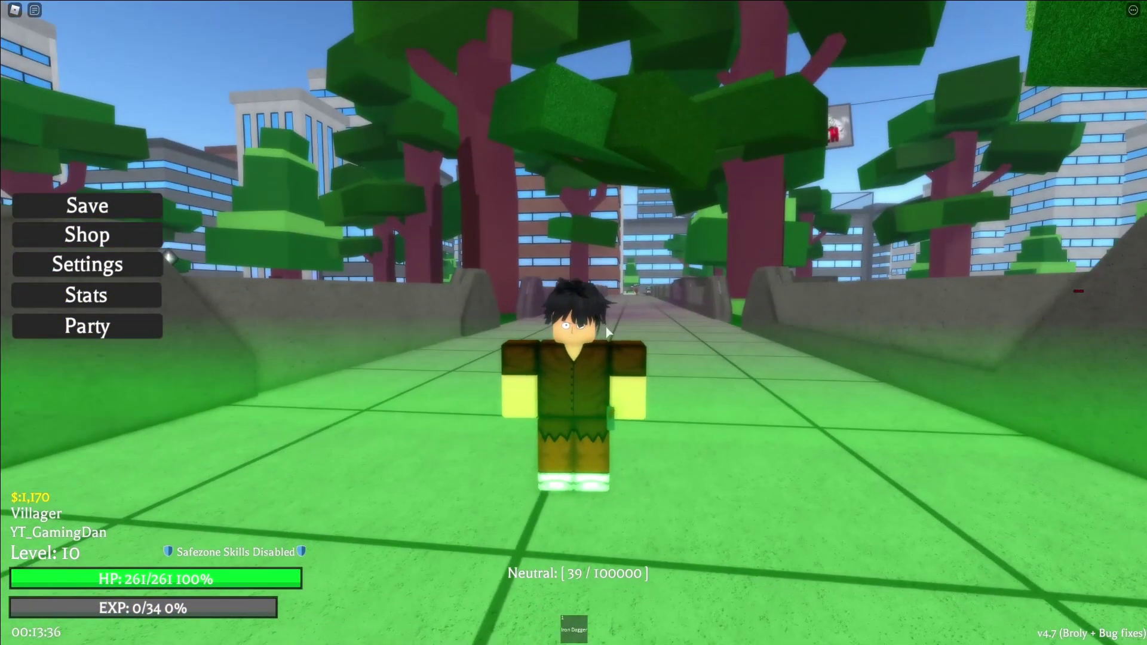
key(w)
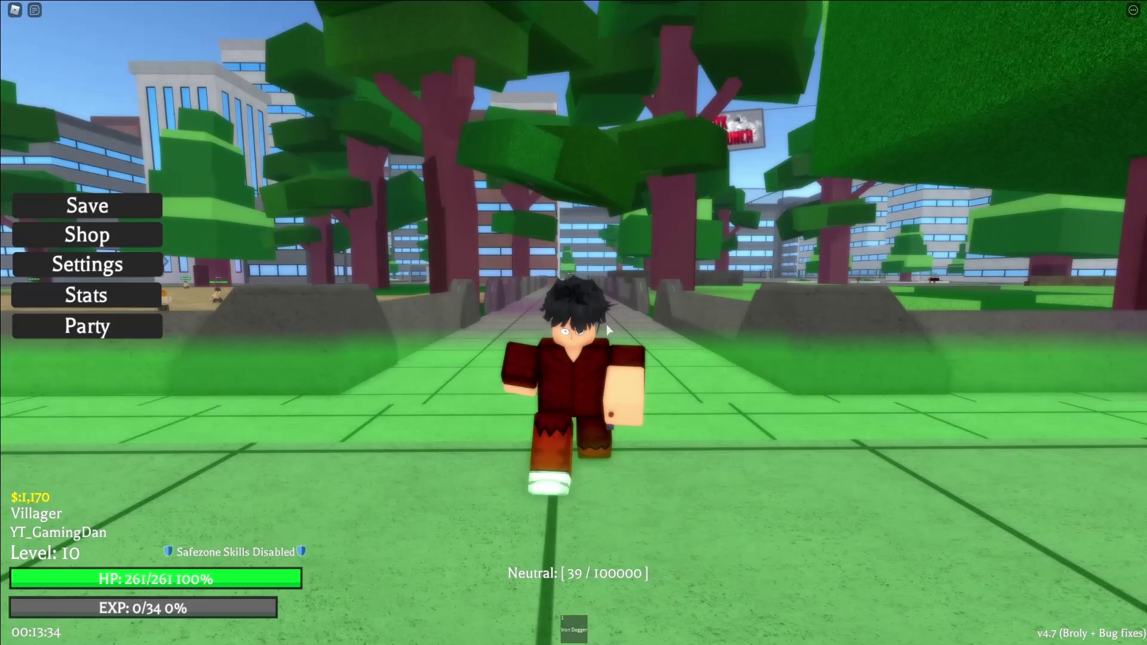
key(w)
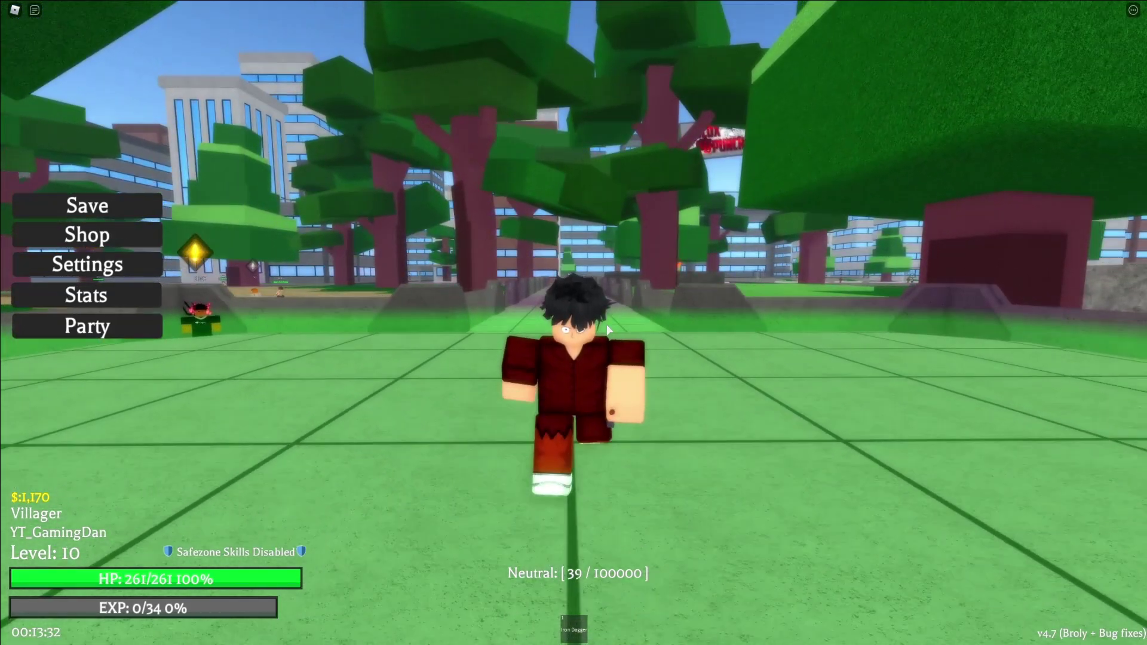
key(w)
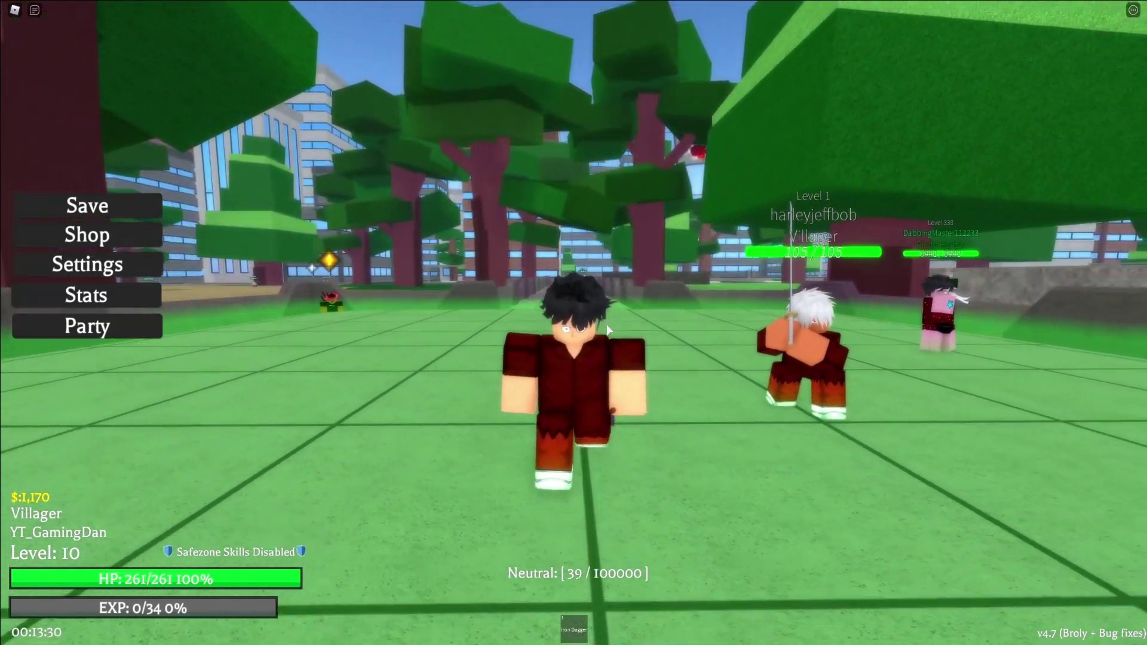
key(w)
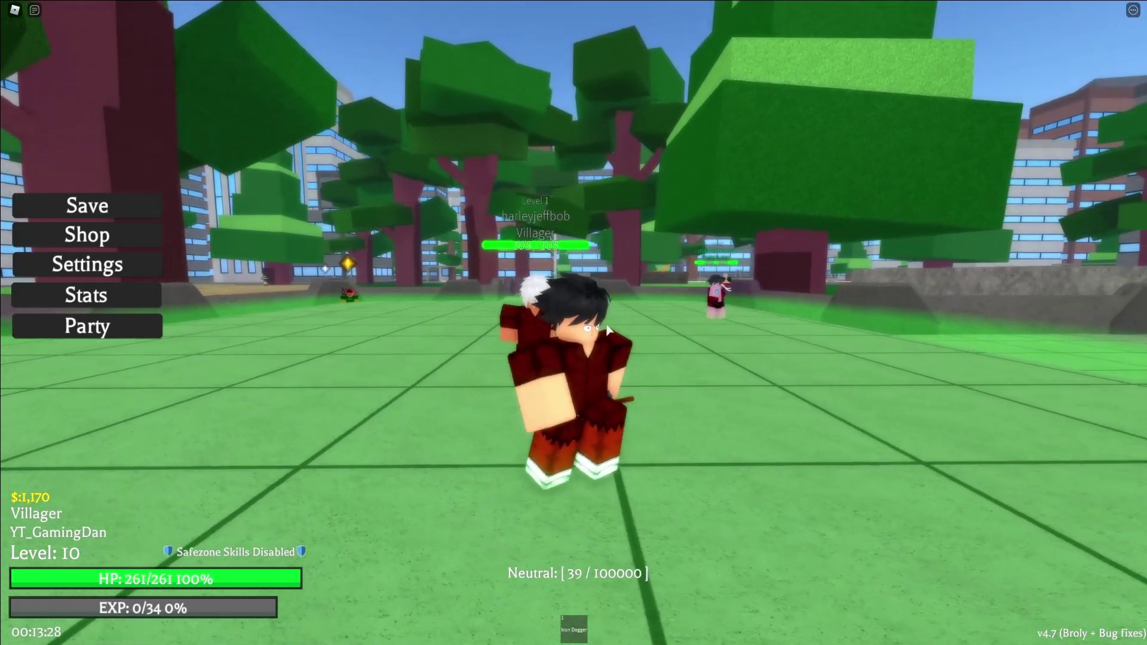